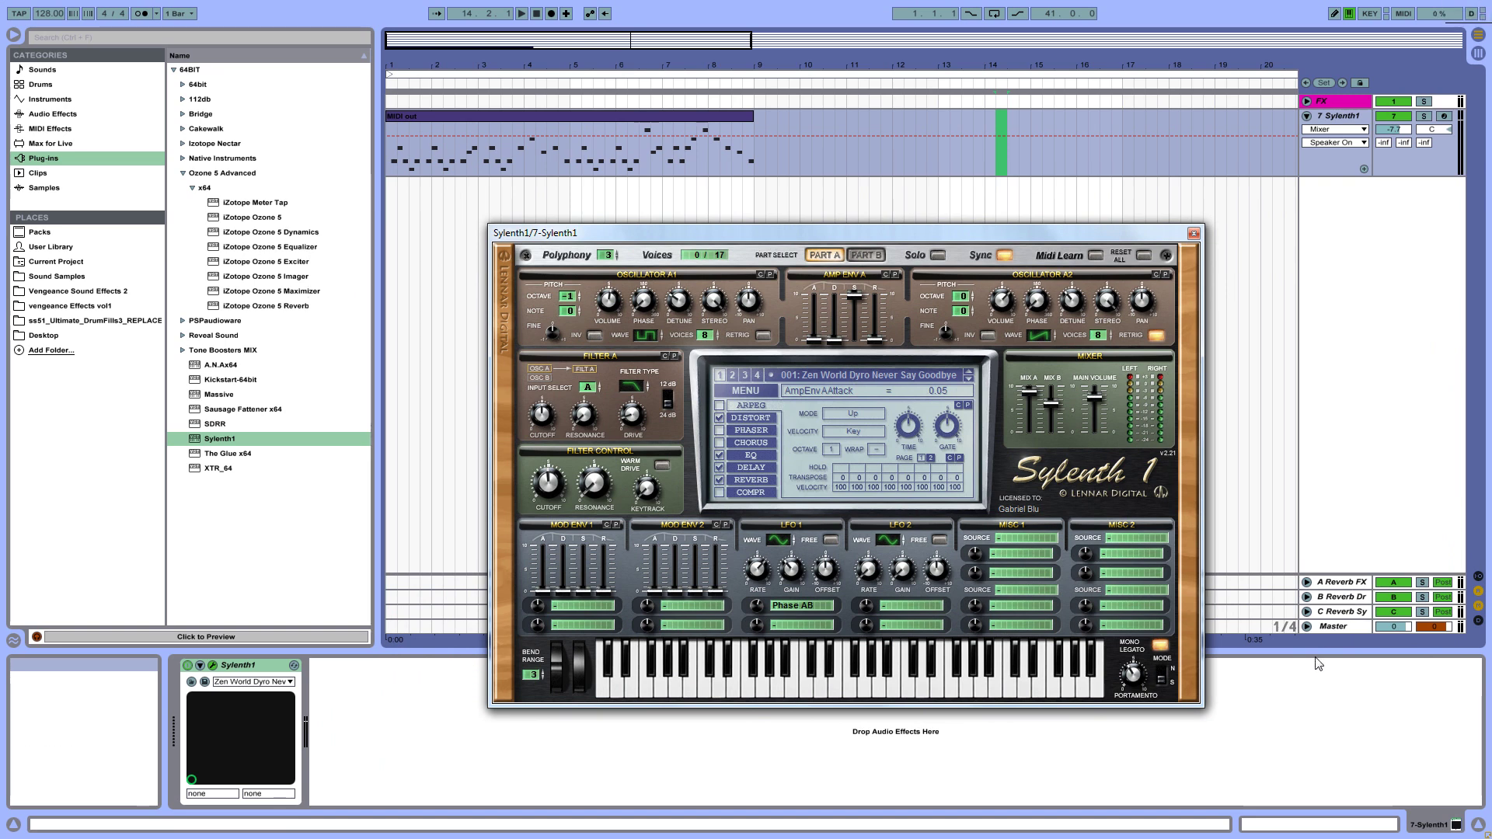
pyautogui.moveTo(724, 237); pyautogui.dragTo(782, 265)
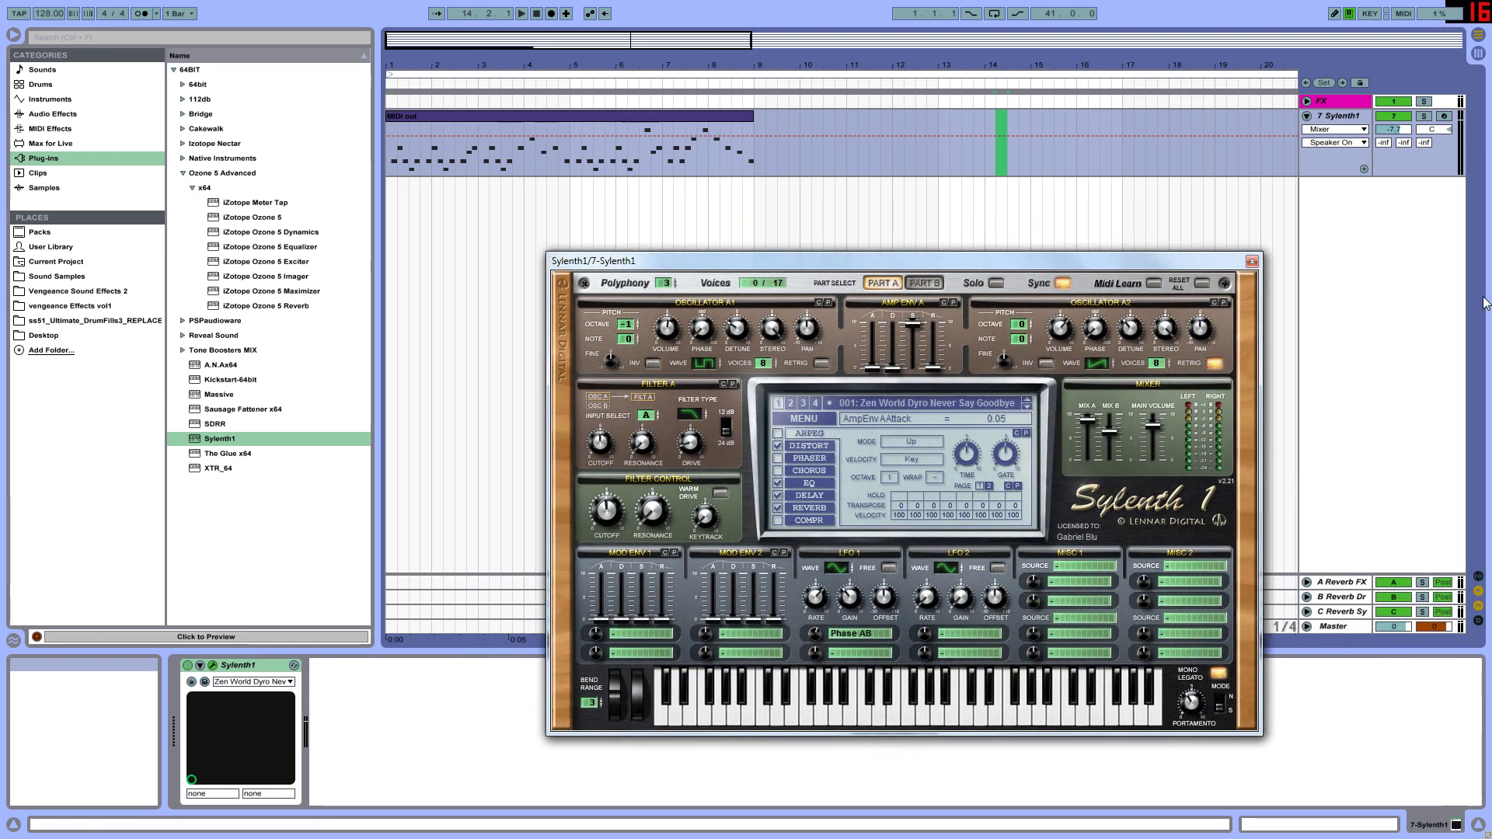
pyautogui.moveTo(1181, 262); pyautogui.dragTo(1149, 299)
pyautogui.moveTo(824, 297); pyautogui.dragTo(547, 182)
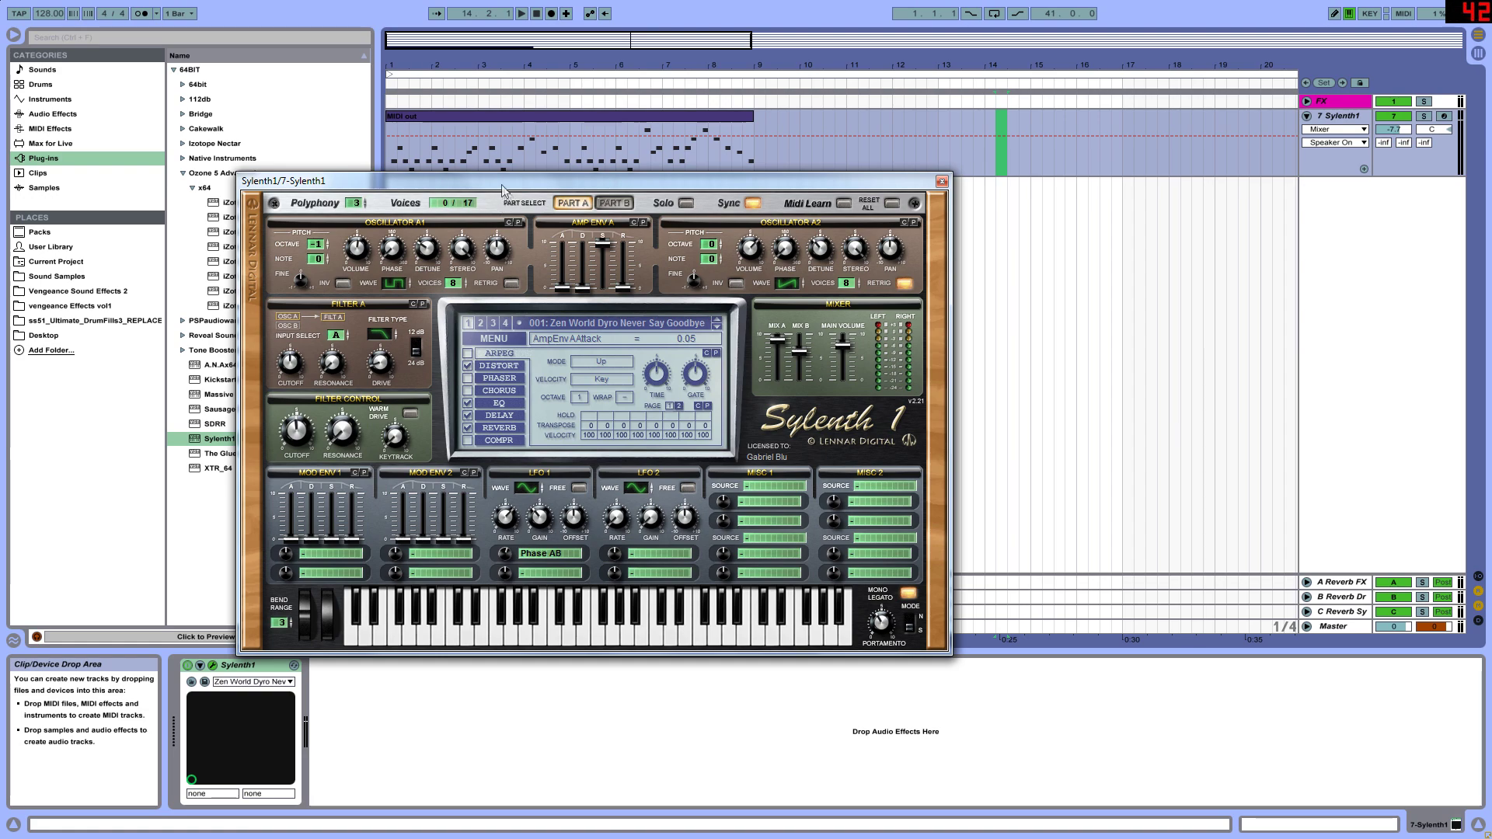
pyautogui.moveTo(496, 185); pyautogui.dragTo(920, 246)
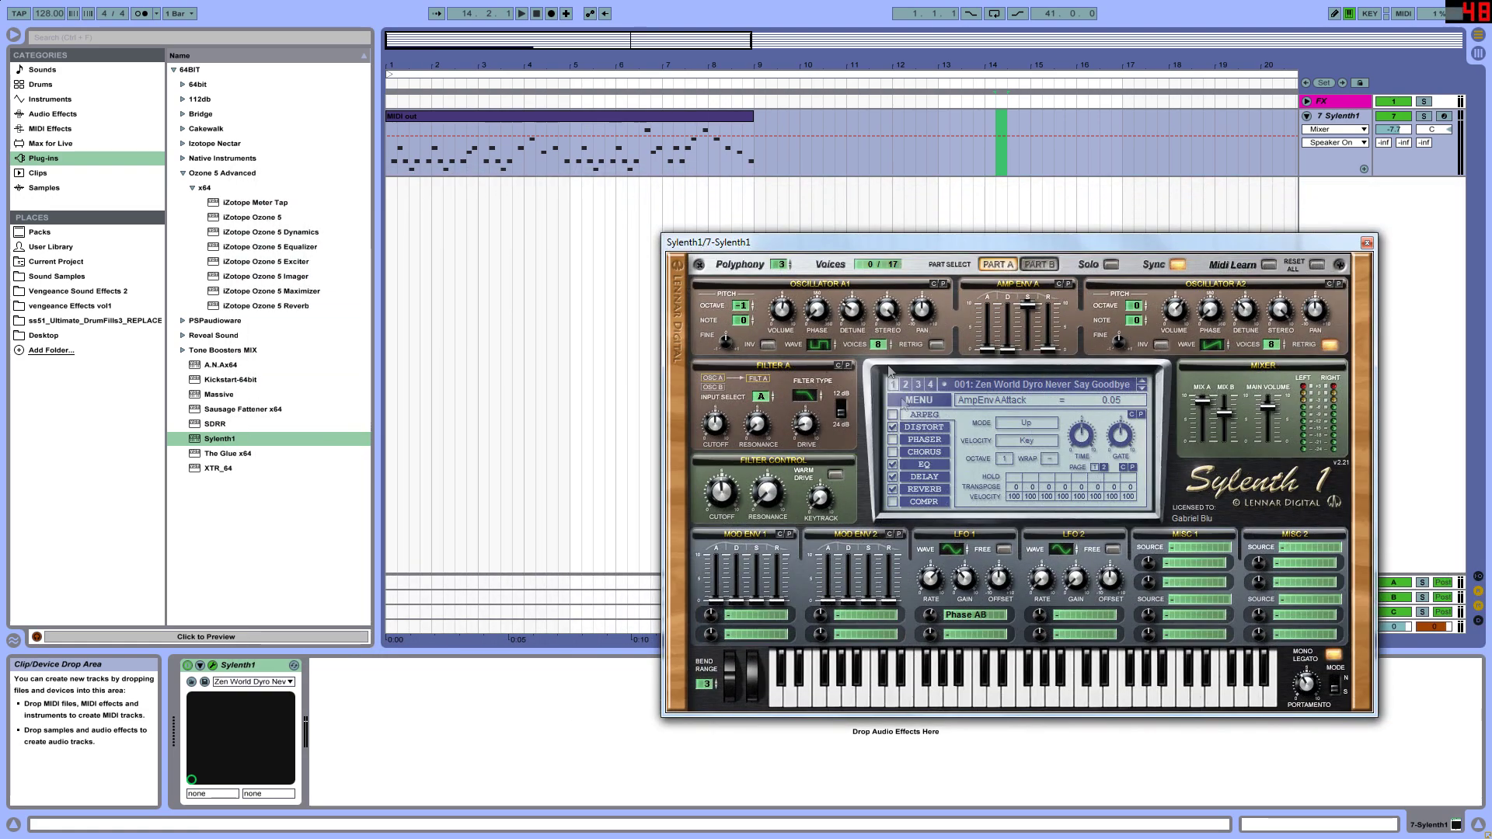
# - Play the Sylenth1 track's MIDI clip from the start and display Part B of the synth
pyautogui.click(457, 128)
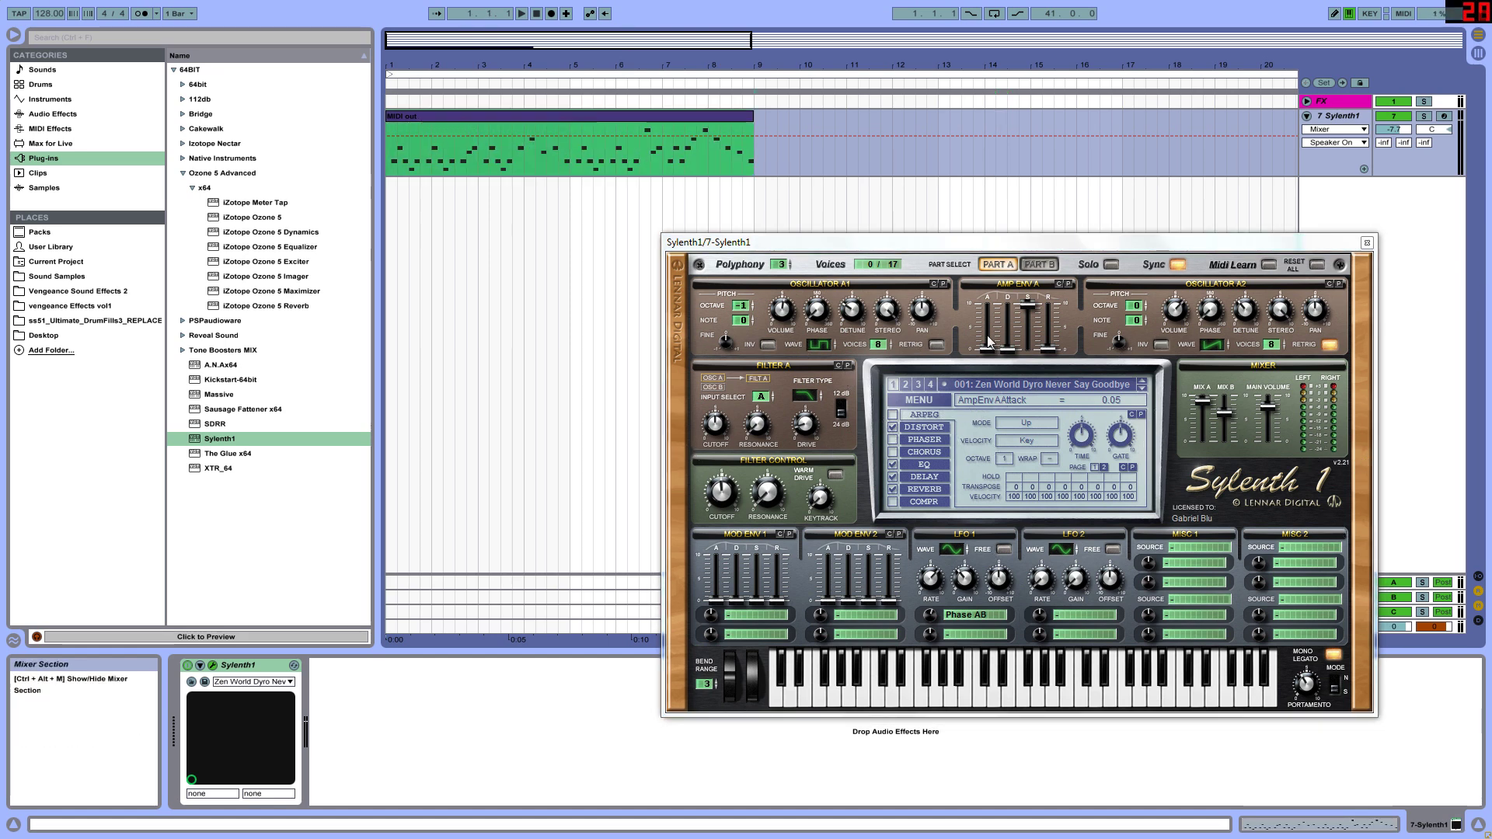
pyautogui.click(595, 46)
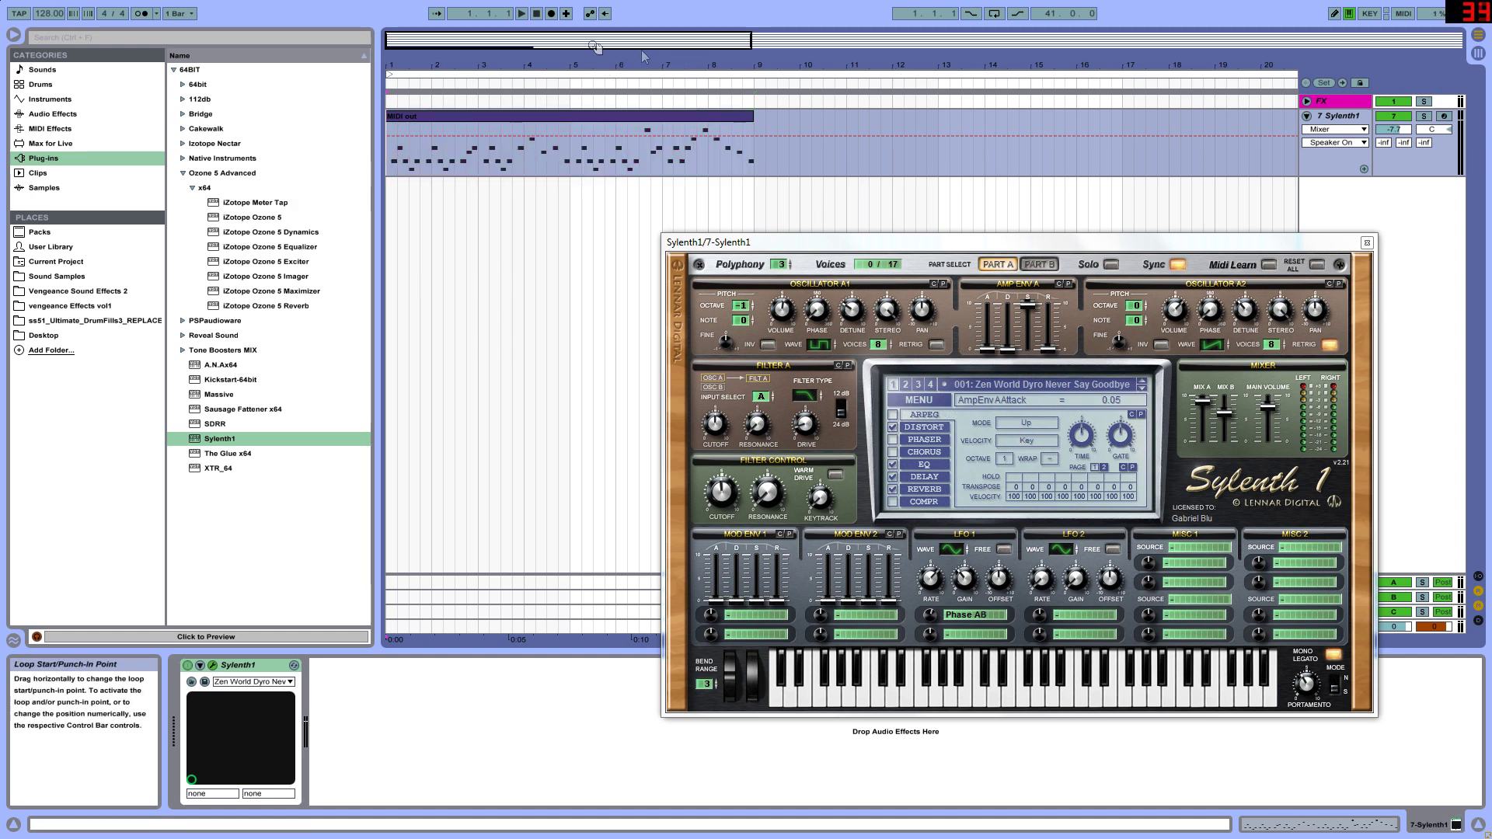
pyautogui.press('space')
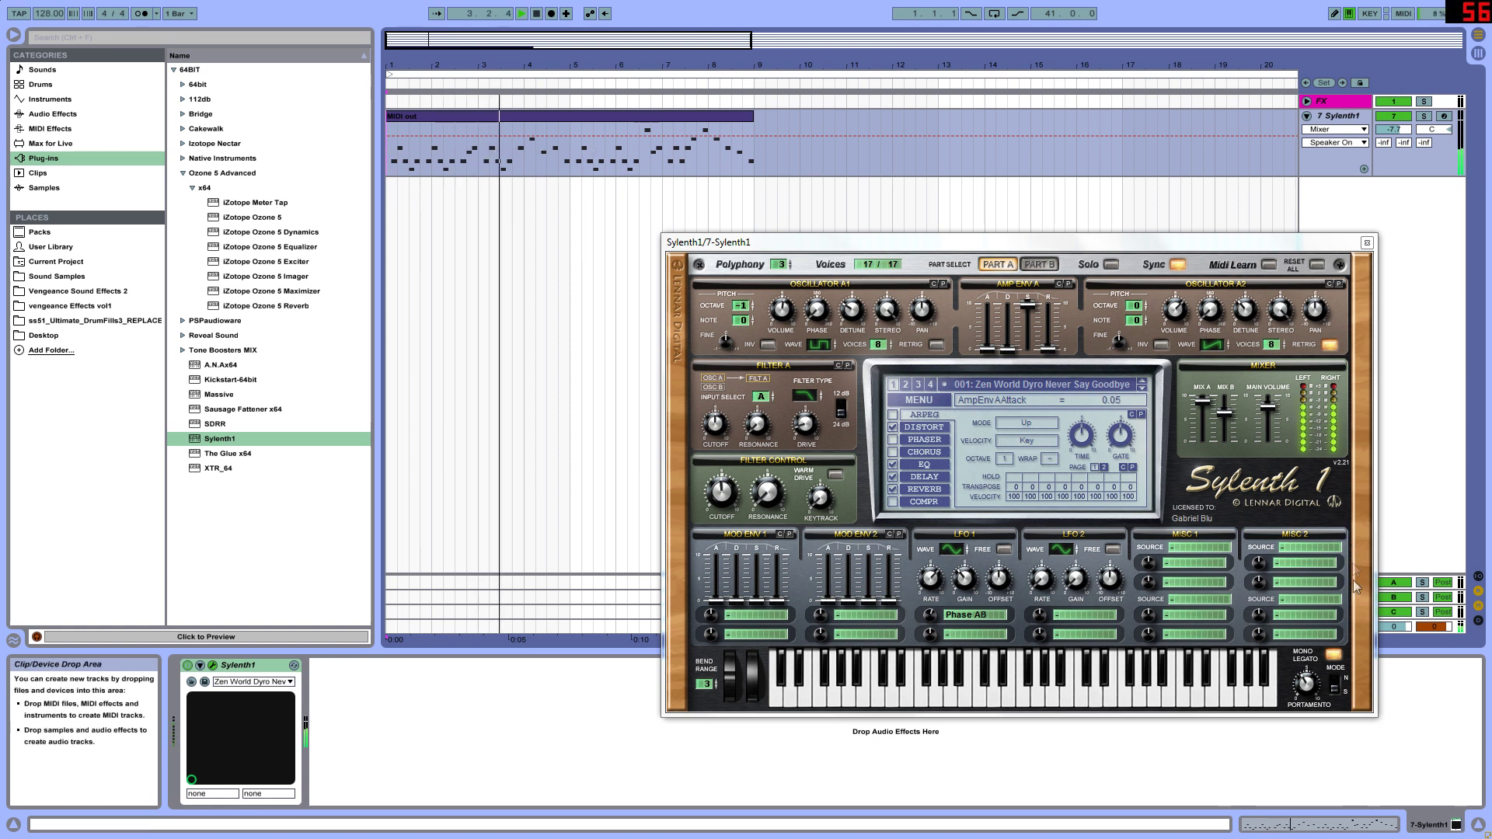
pyautogui.click(877, 366)
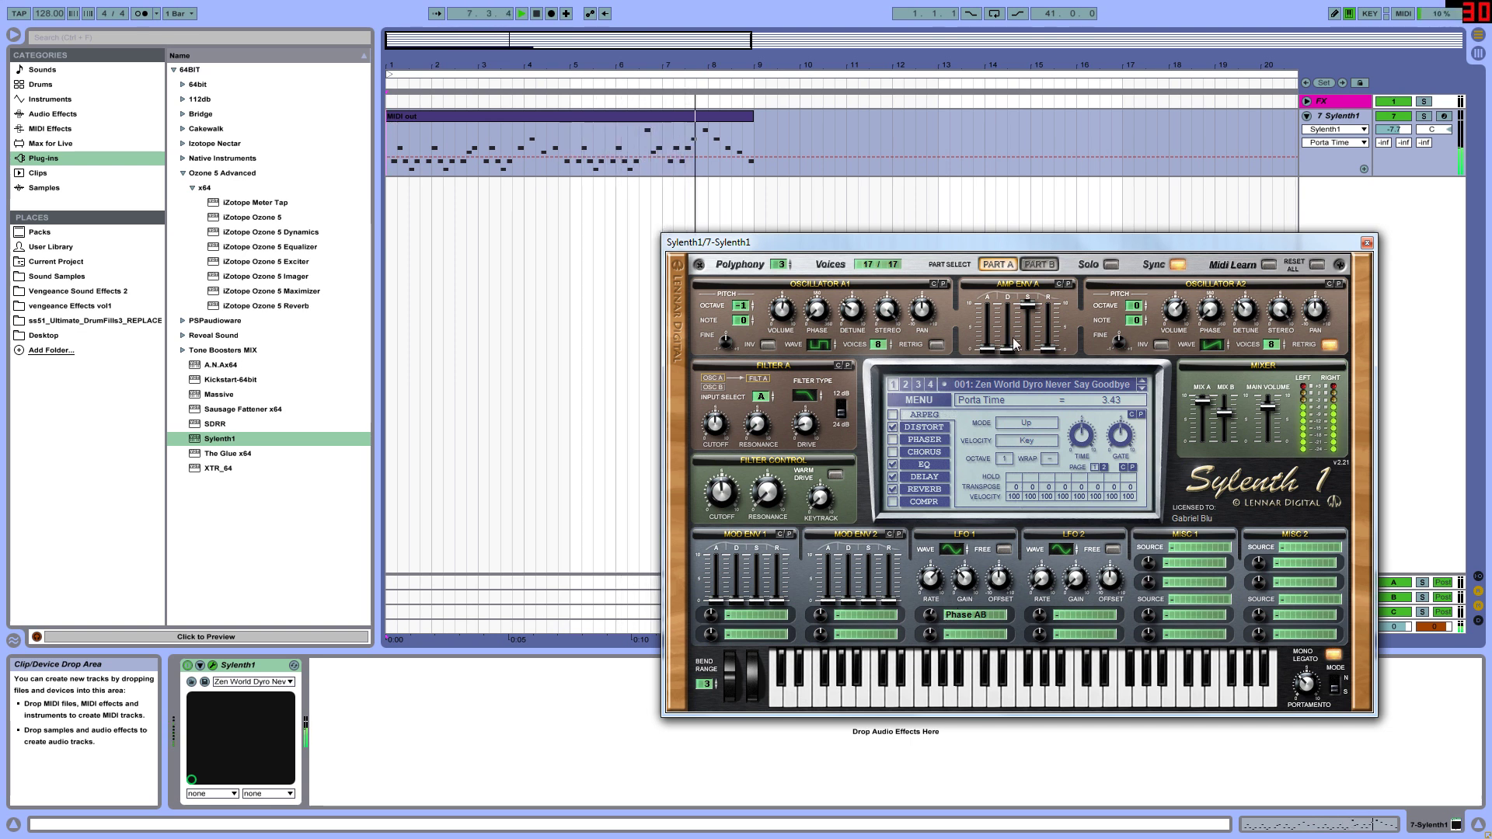
pyautogui.click(1038, 265)
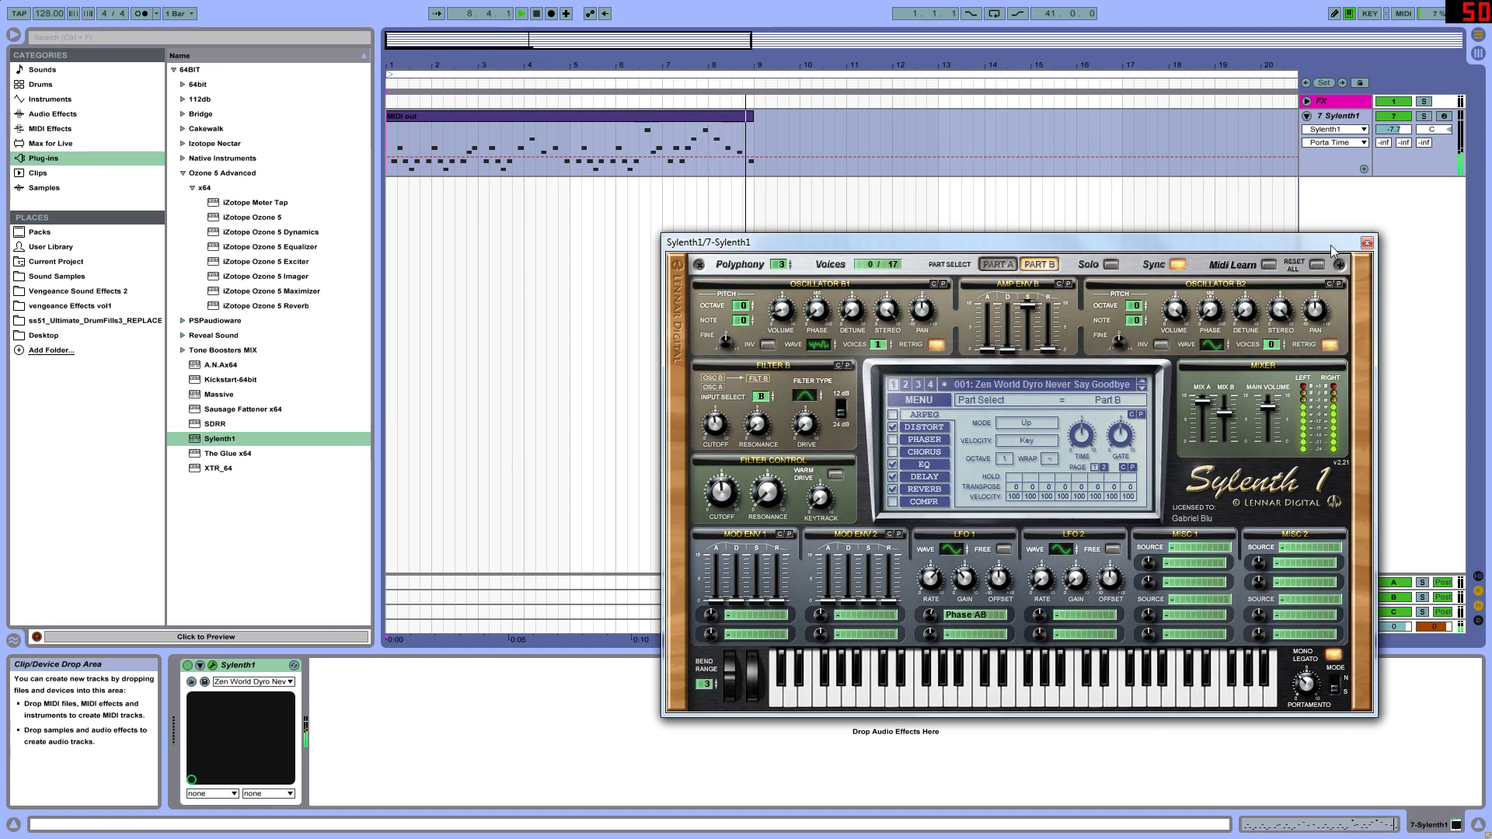
# - Close the Sylenth1 window and stop playback
pyautogui.click(1367, 242)
pyautogui.press('space')
pyautogui.click(697, 148)
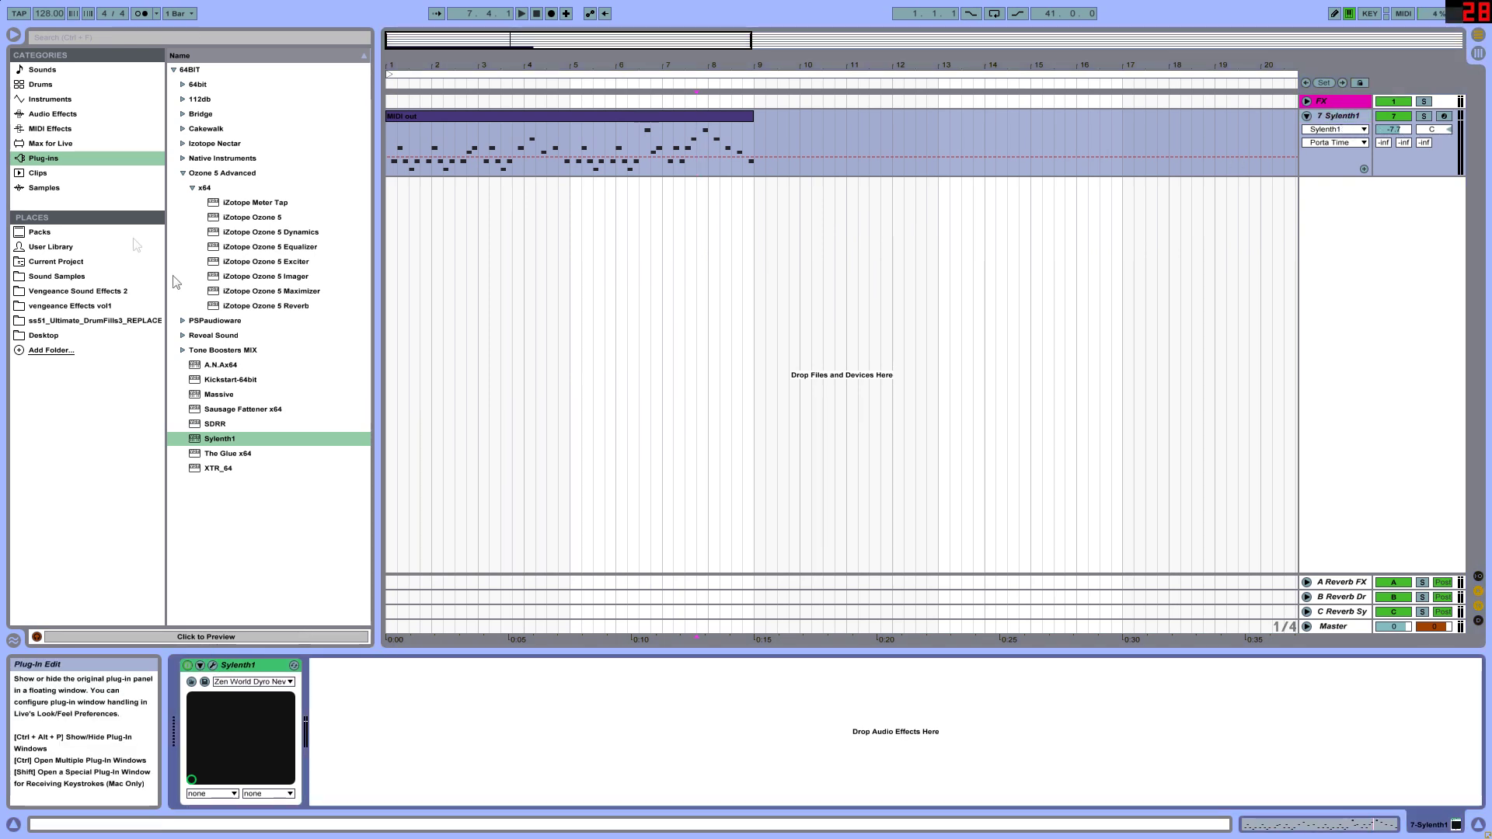
# - List the audio effects in the browser and reopen the Sylenth1 window, placing it clear of the MIDI clip
pyautogui.click(52, 114)
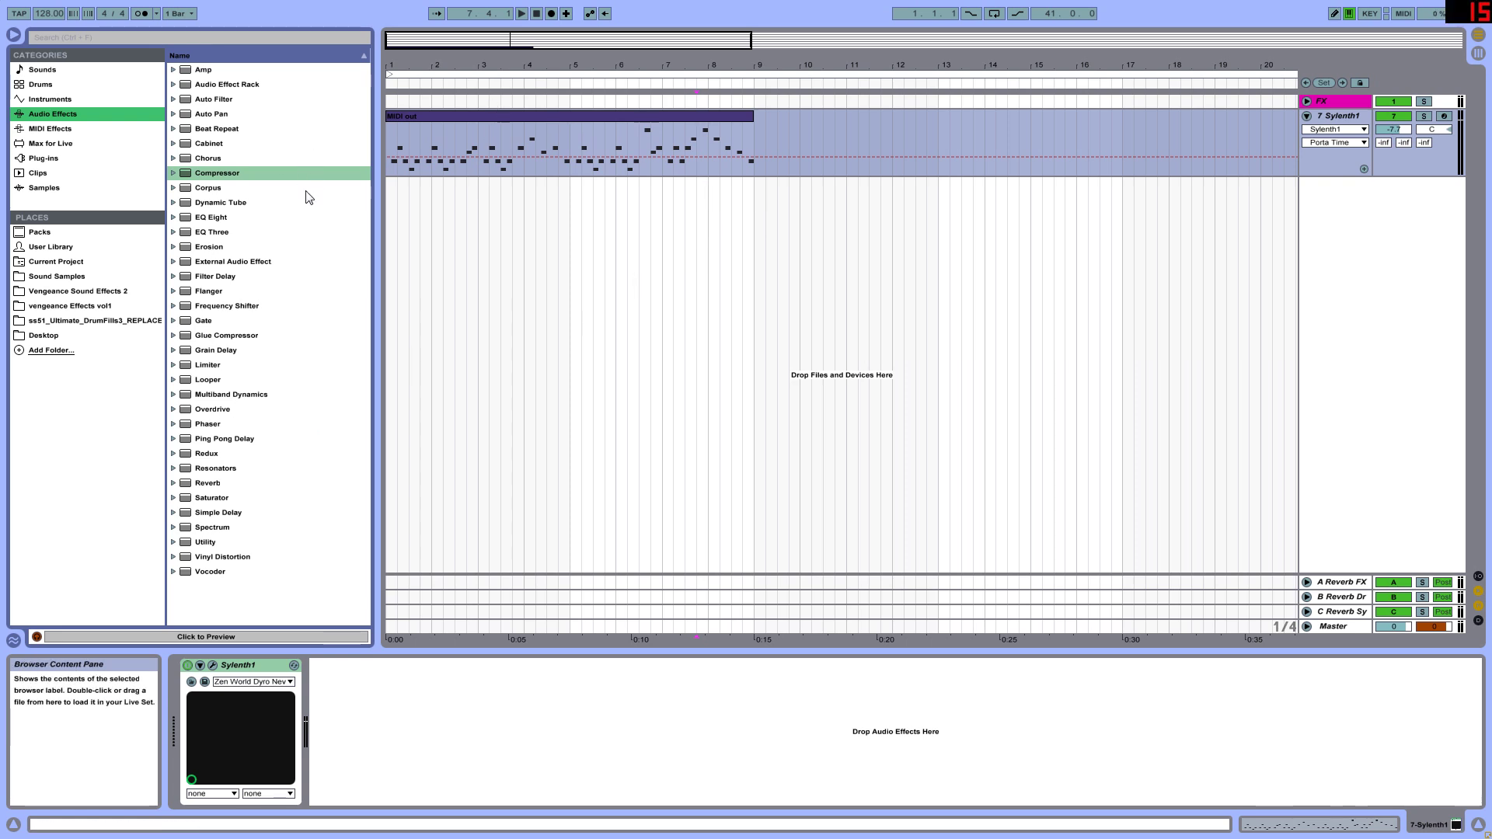
pyautogui.click(511, 127)
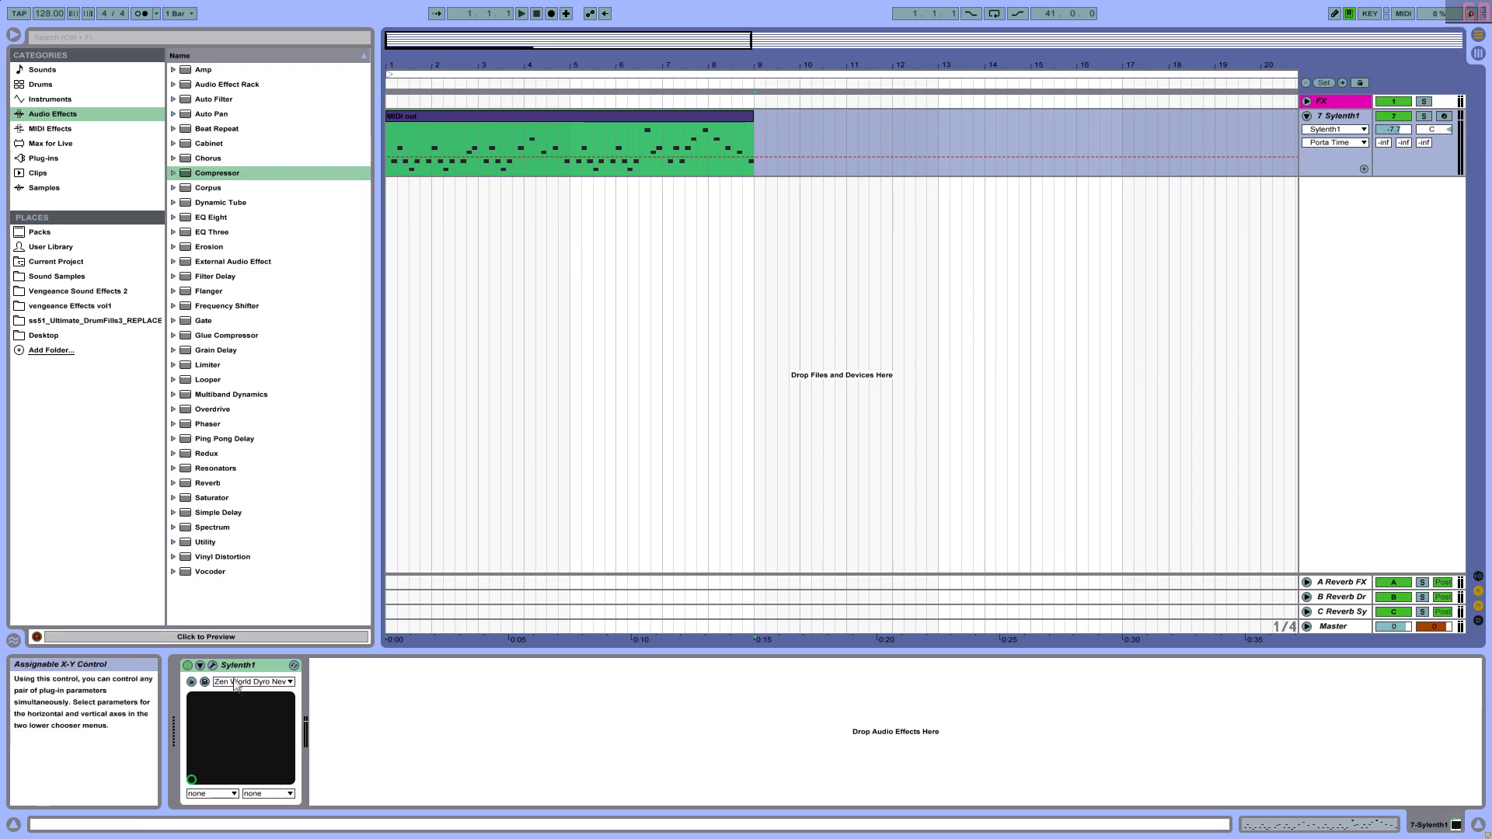
pyautogui.click(213, 665)
pyautogui.moveTo(794, 243); pyautogui.dragTo(632, 185)
pyautogui.moveTo(881, 187); pyautogui.dragTo(843, 190)
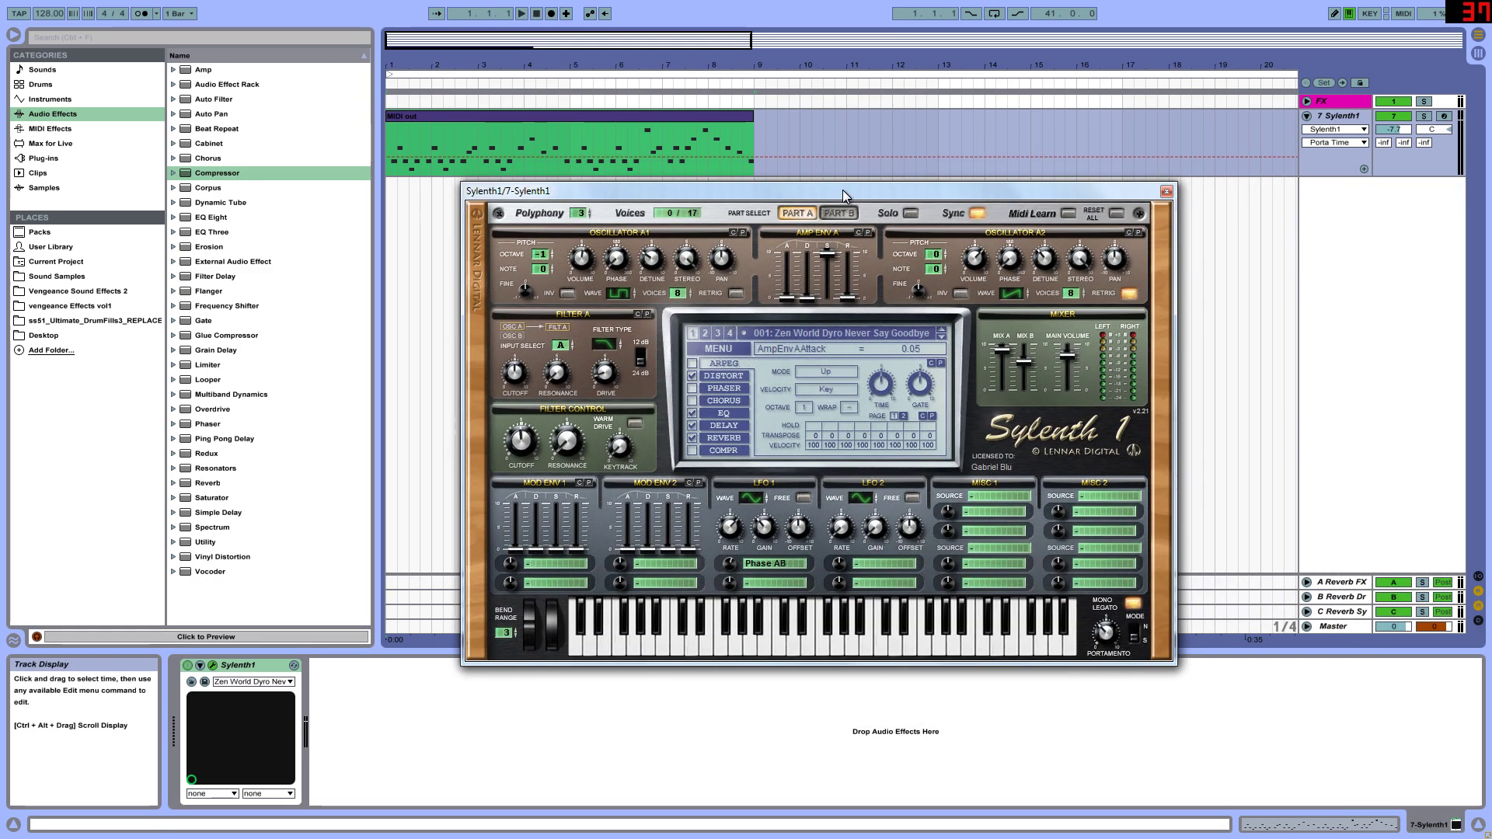
pyautogui.moveTo(702, 193); pyautogui.dragTo(793, 262)
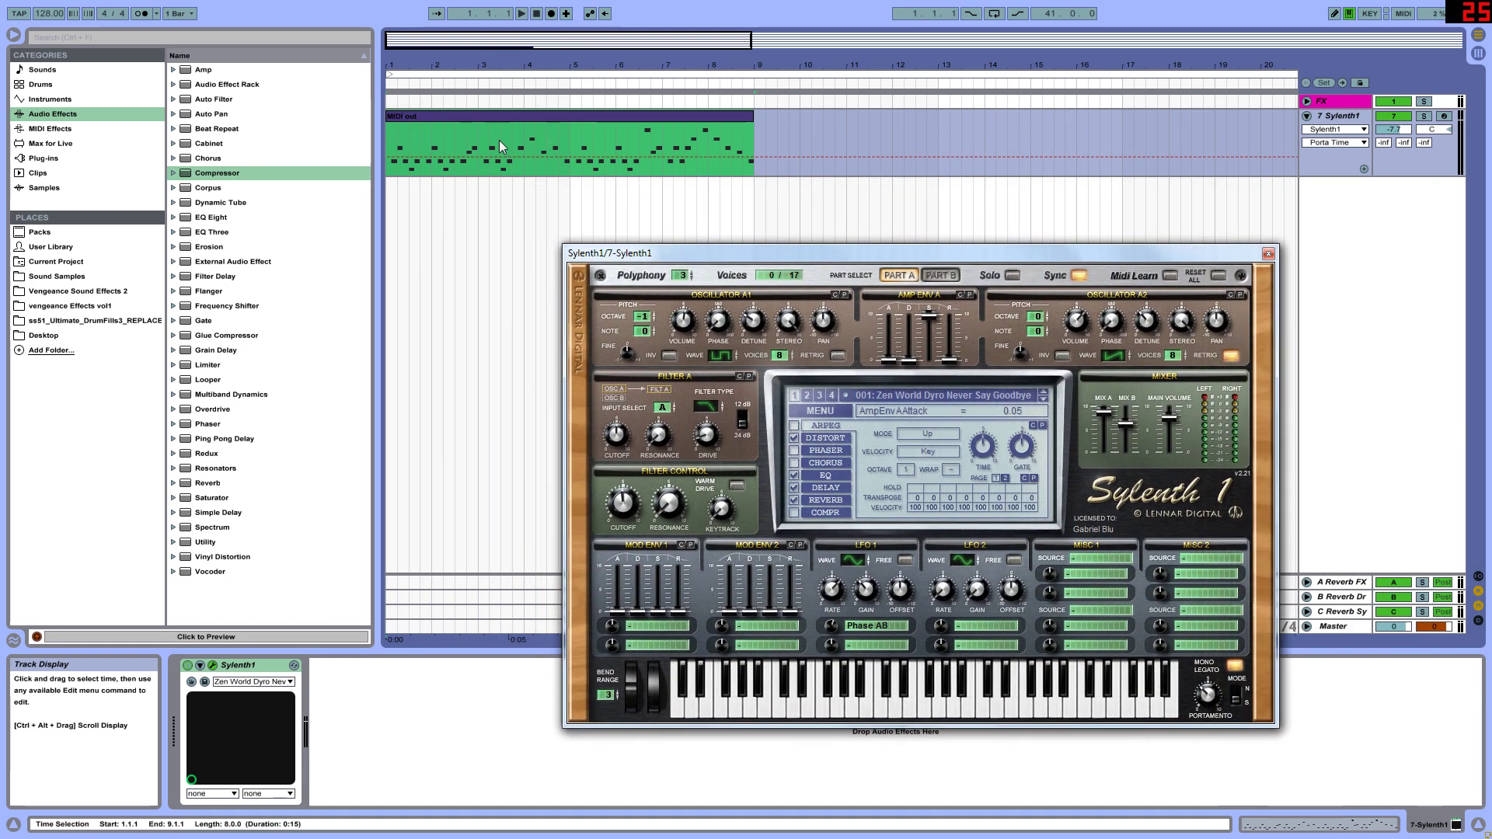
# - Display Part A of the synth and play the MIDI clip from position 1.2.1
pyautogui.click(388, 145)
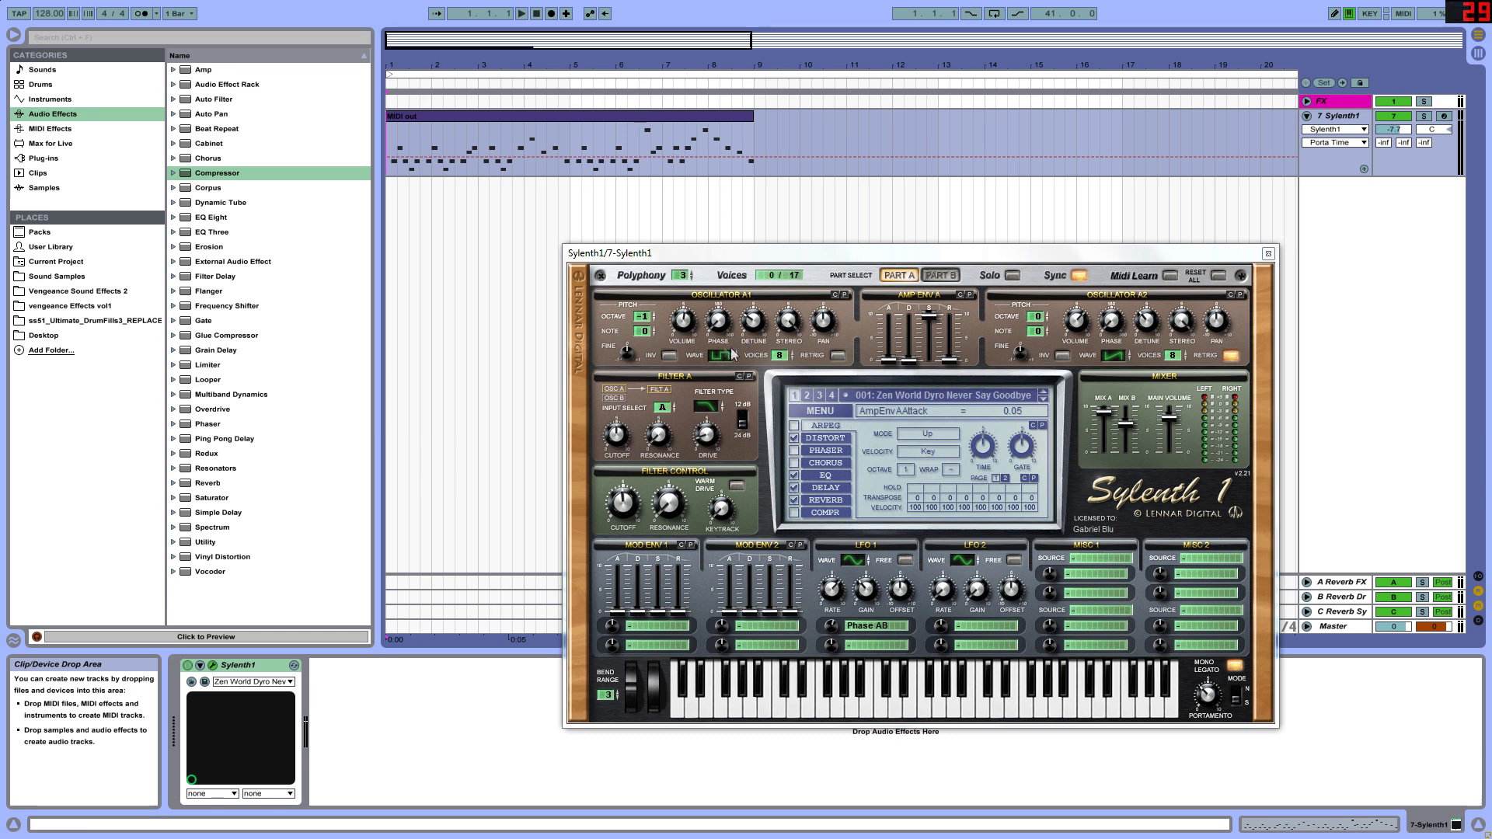
pyautogui.click(899, 275)
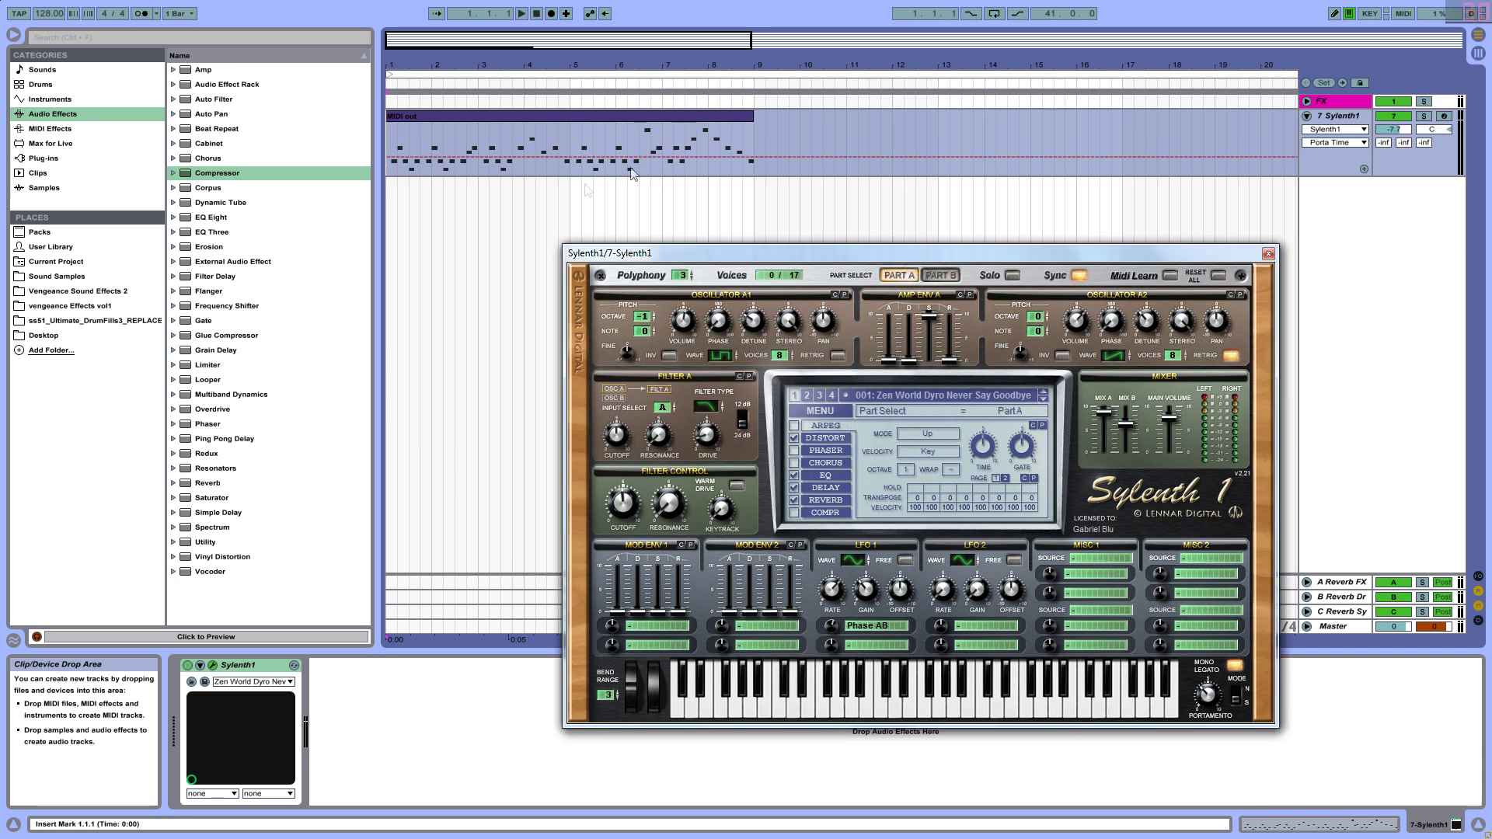
pyautogui.click(401, 148)
pyautogui.press('space')
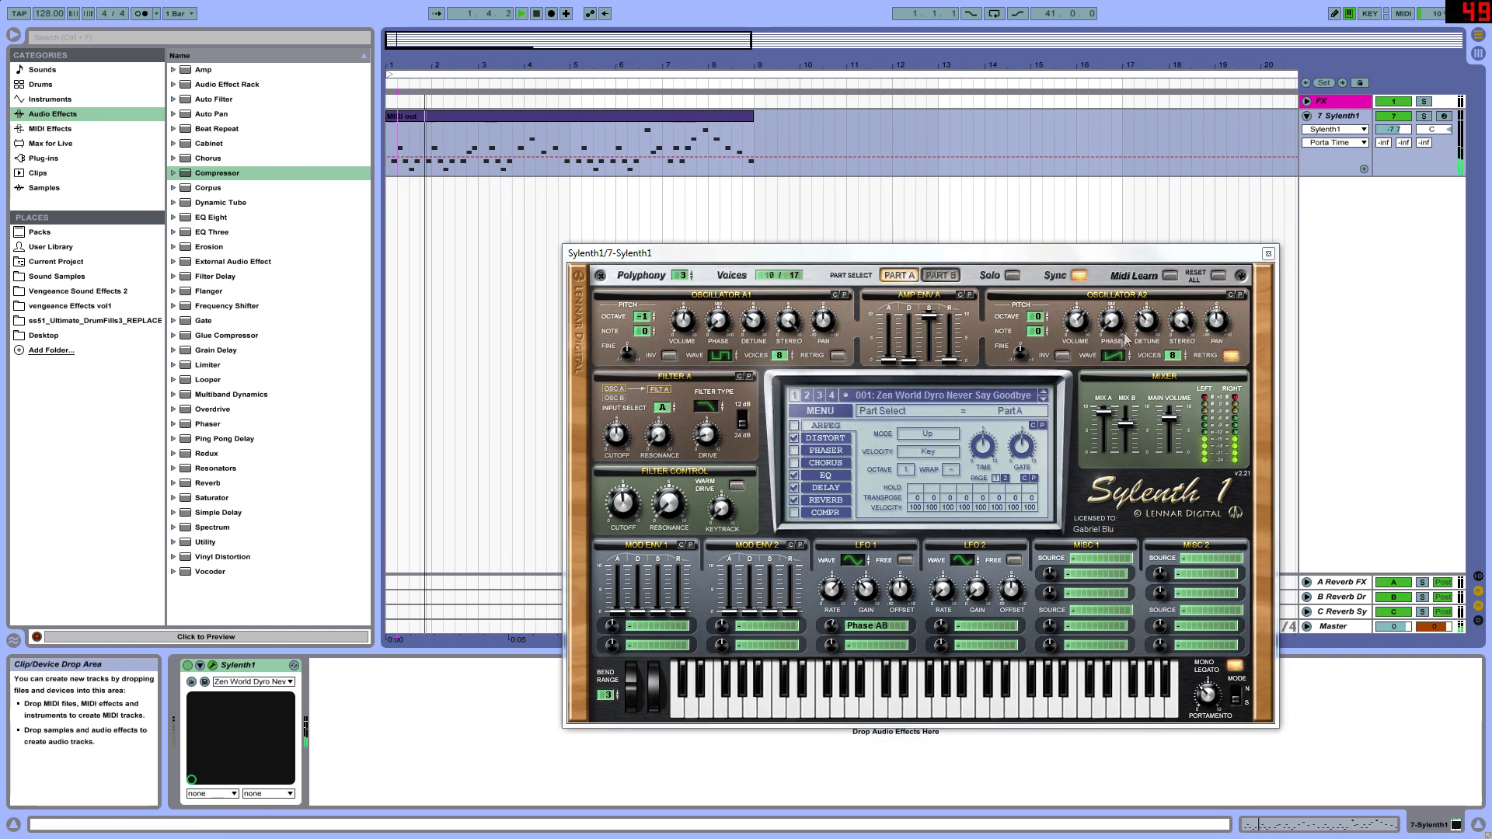
# - Check the voices setting of oscillator A2 and replay the clip from 1.2.1
pyautogui.moveTo(1171, 355); pyautogui.dragTo(1199, 500)
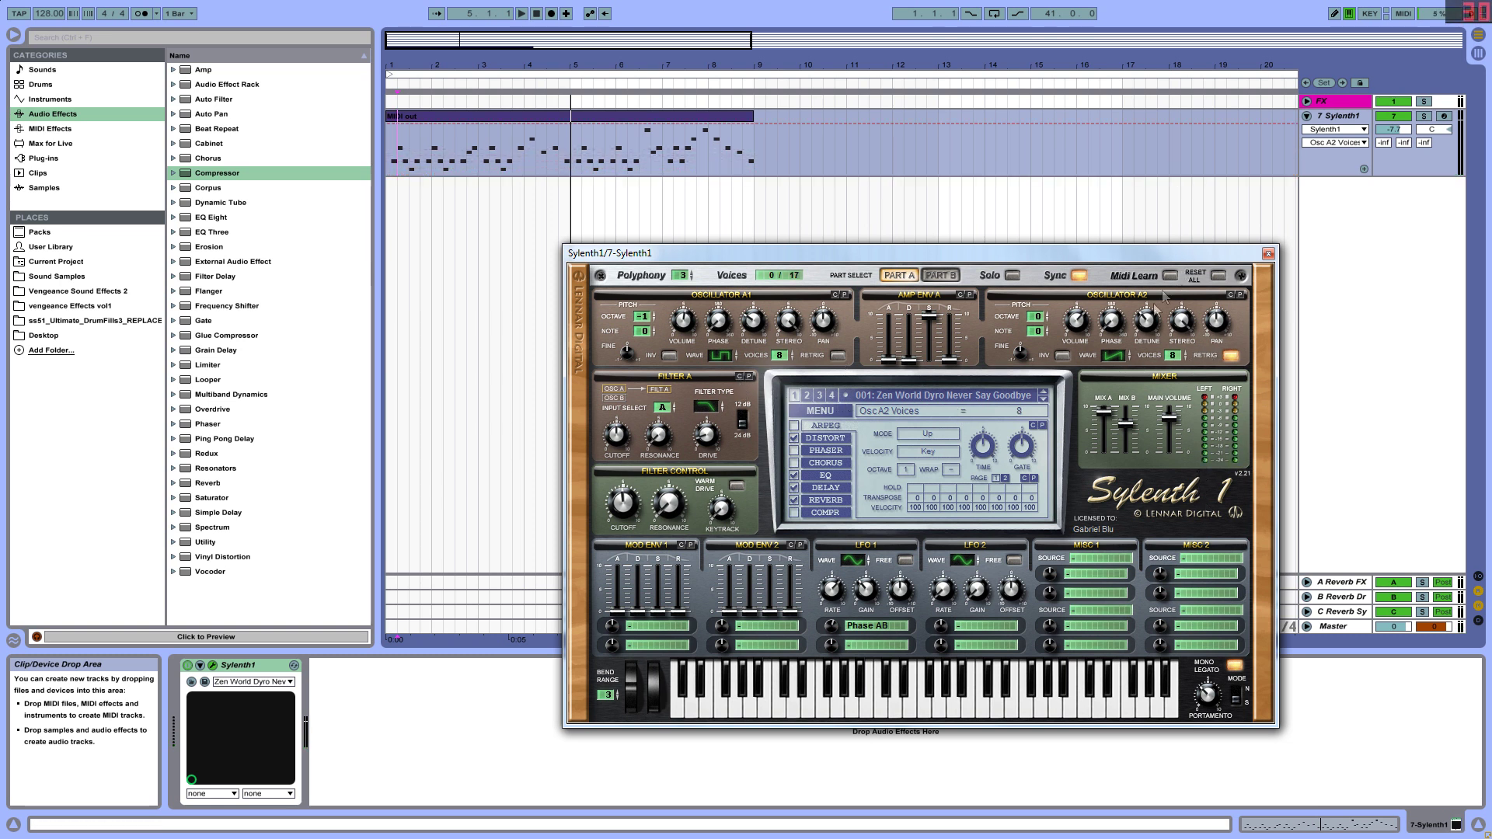
pyautogui.press('space')
pyautogui.press('space')
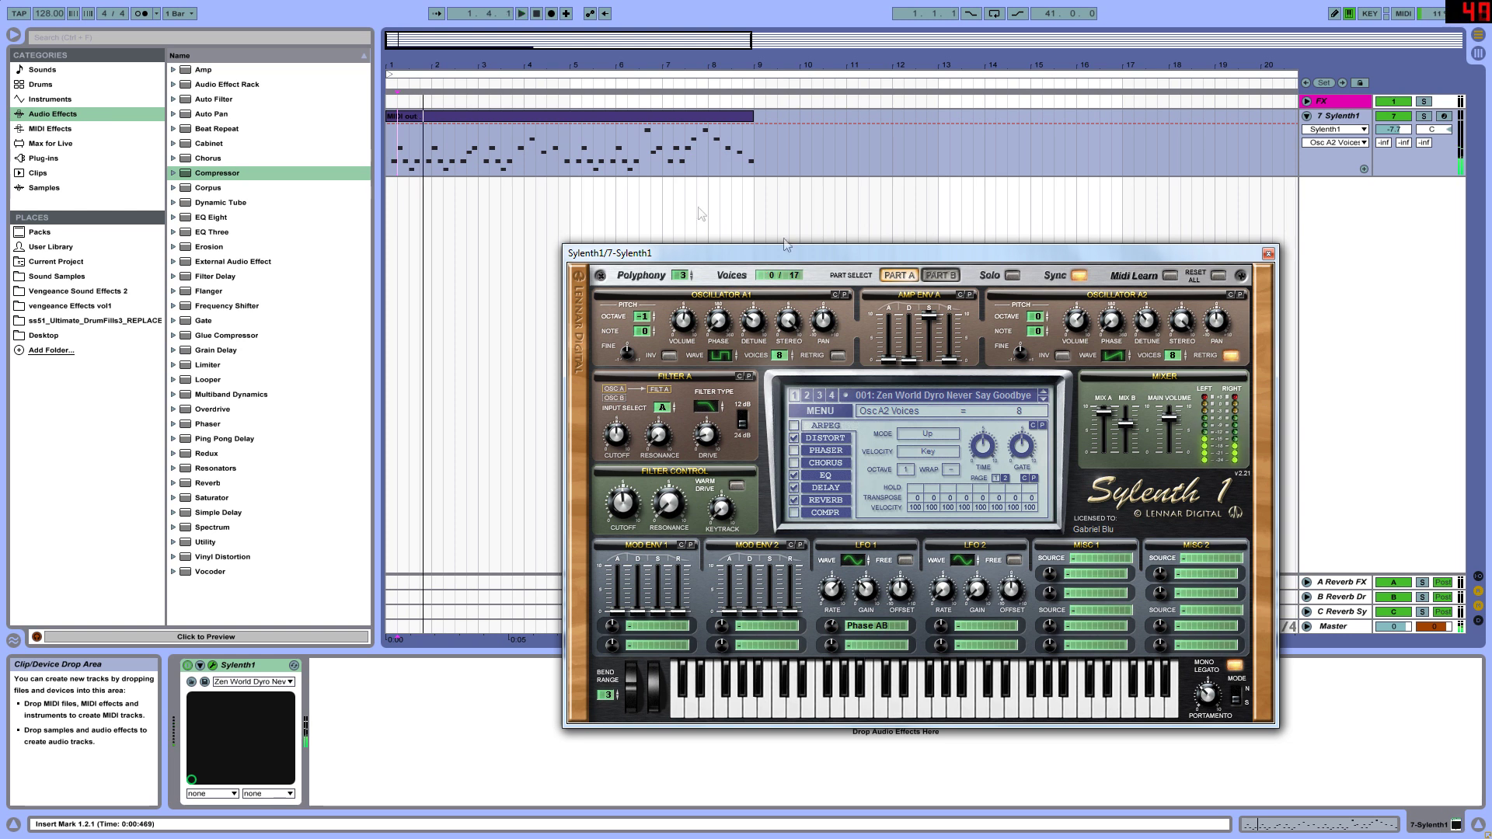
pyautogui.moveTo(1176, 371); pyautogui.dragTo(1177, 433)
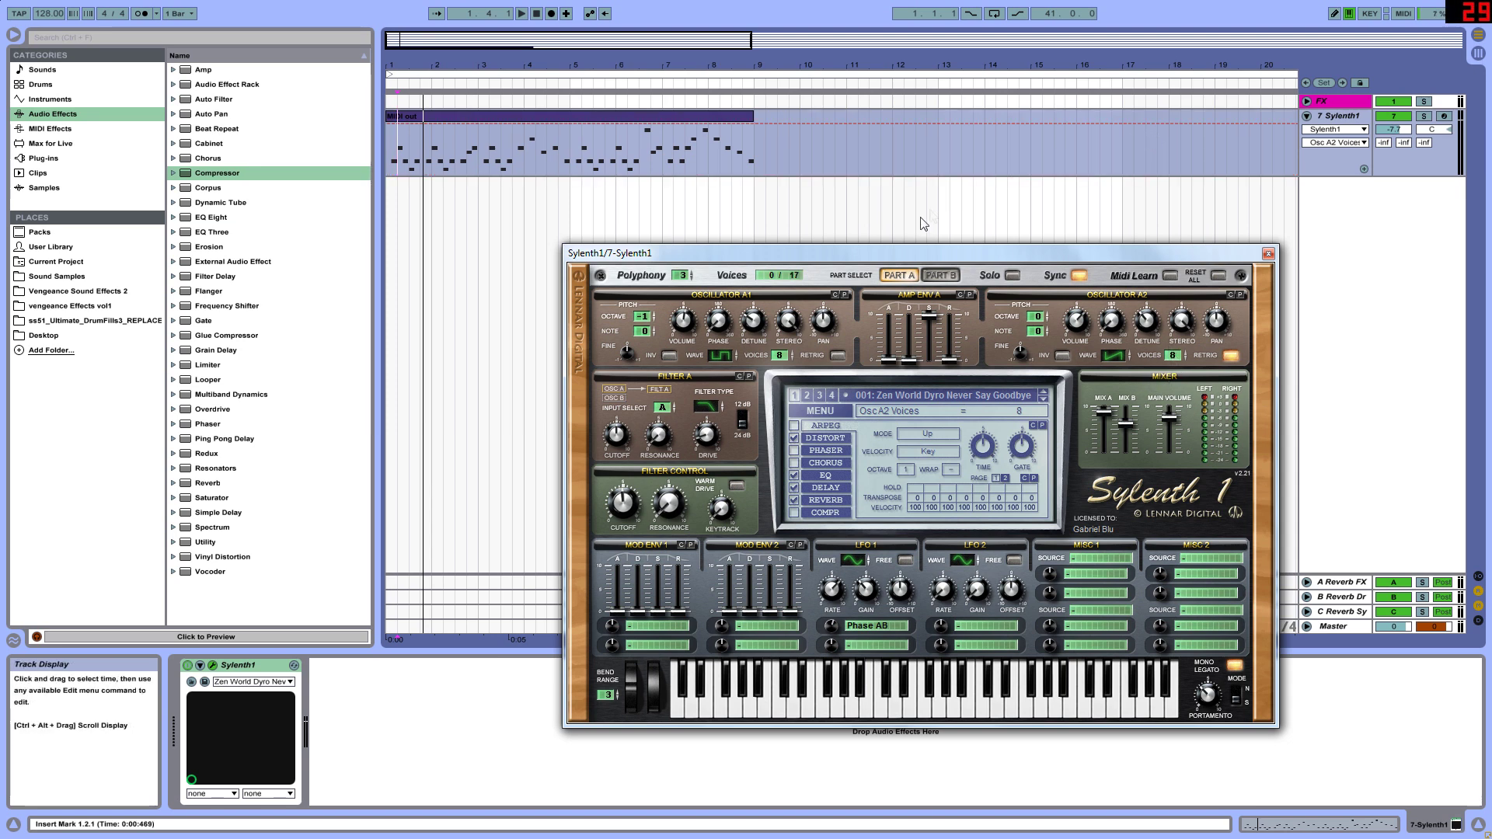
# - Read out the wave, voices, volume, detune and stereo settings of oscillator A1
pyautogui.moveTo(831, 257)
pyautogui.mouseDown()
pyautogui.moveTo(817, 204)
pyautogui.moveTo(811, 254)
pyautogui.moveTo(797, 217)
pyautogui.moveTo(831, 246)
pyautogui.mouseUp()
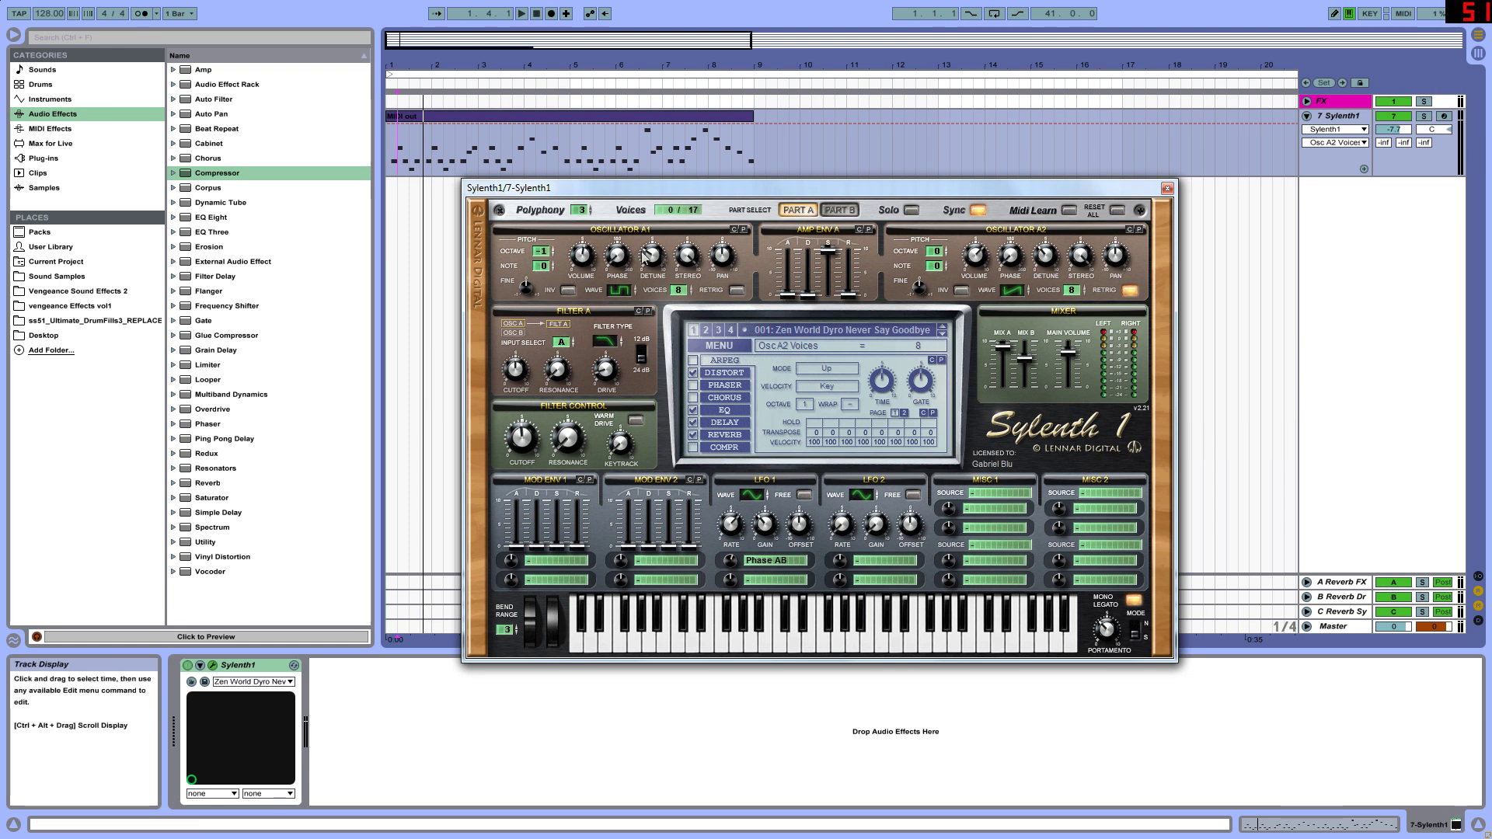
pyautogui.click(612, 292)
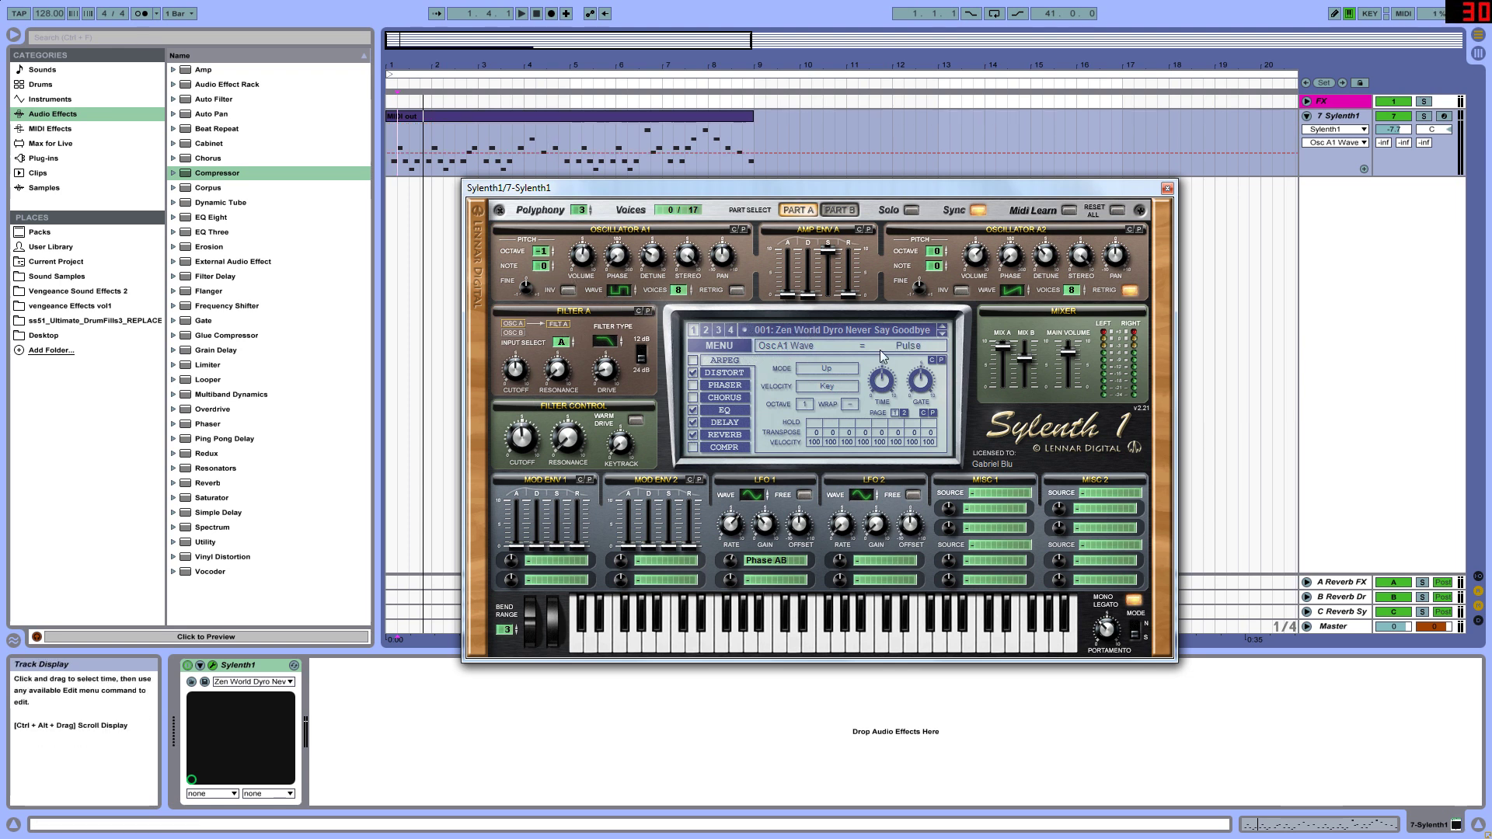
pyautogui.click(682, 294)
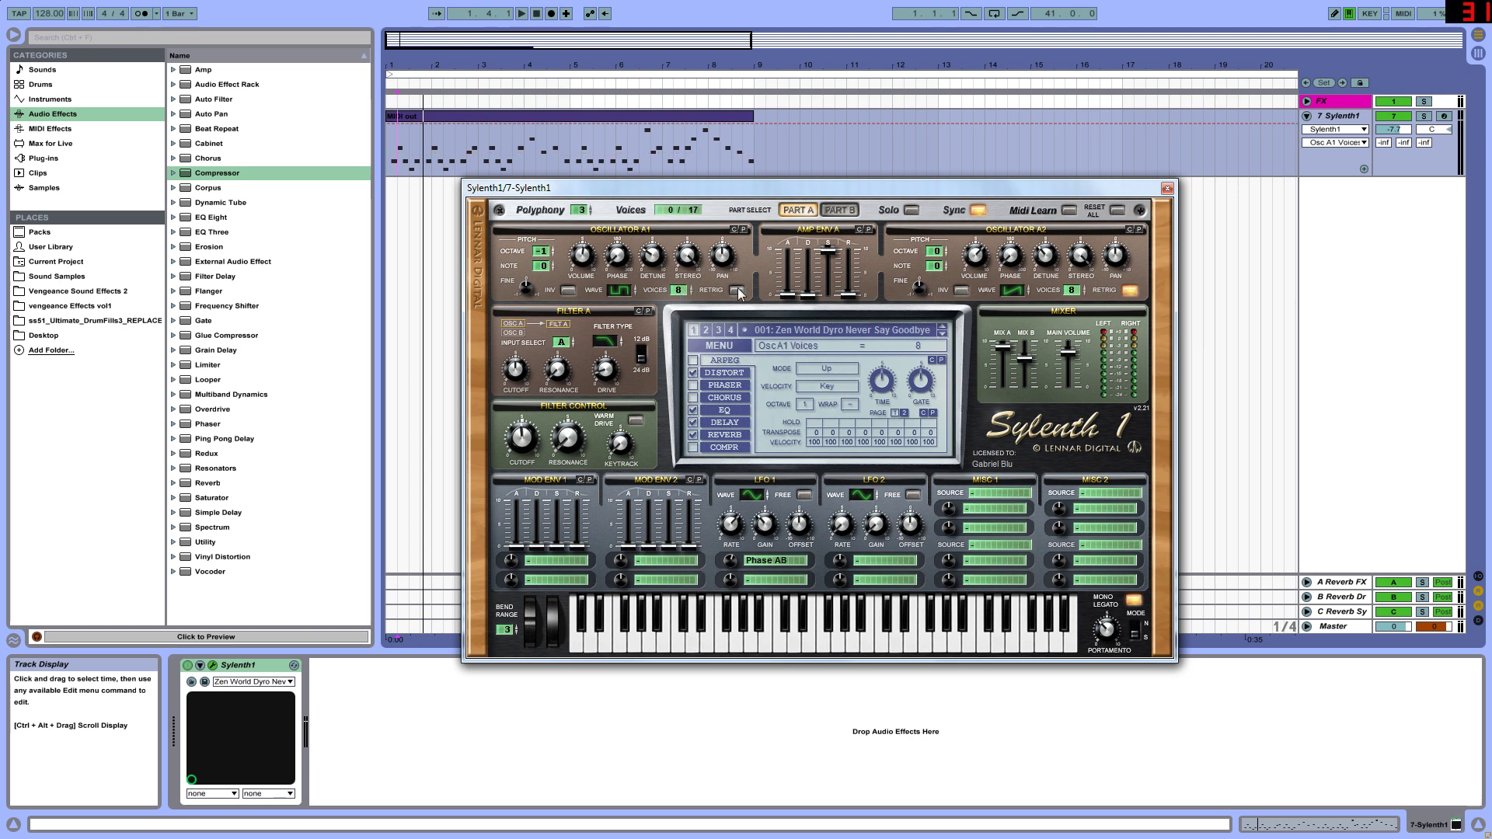
pyautogui.click(586, 268)
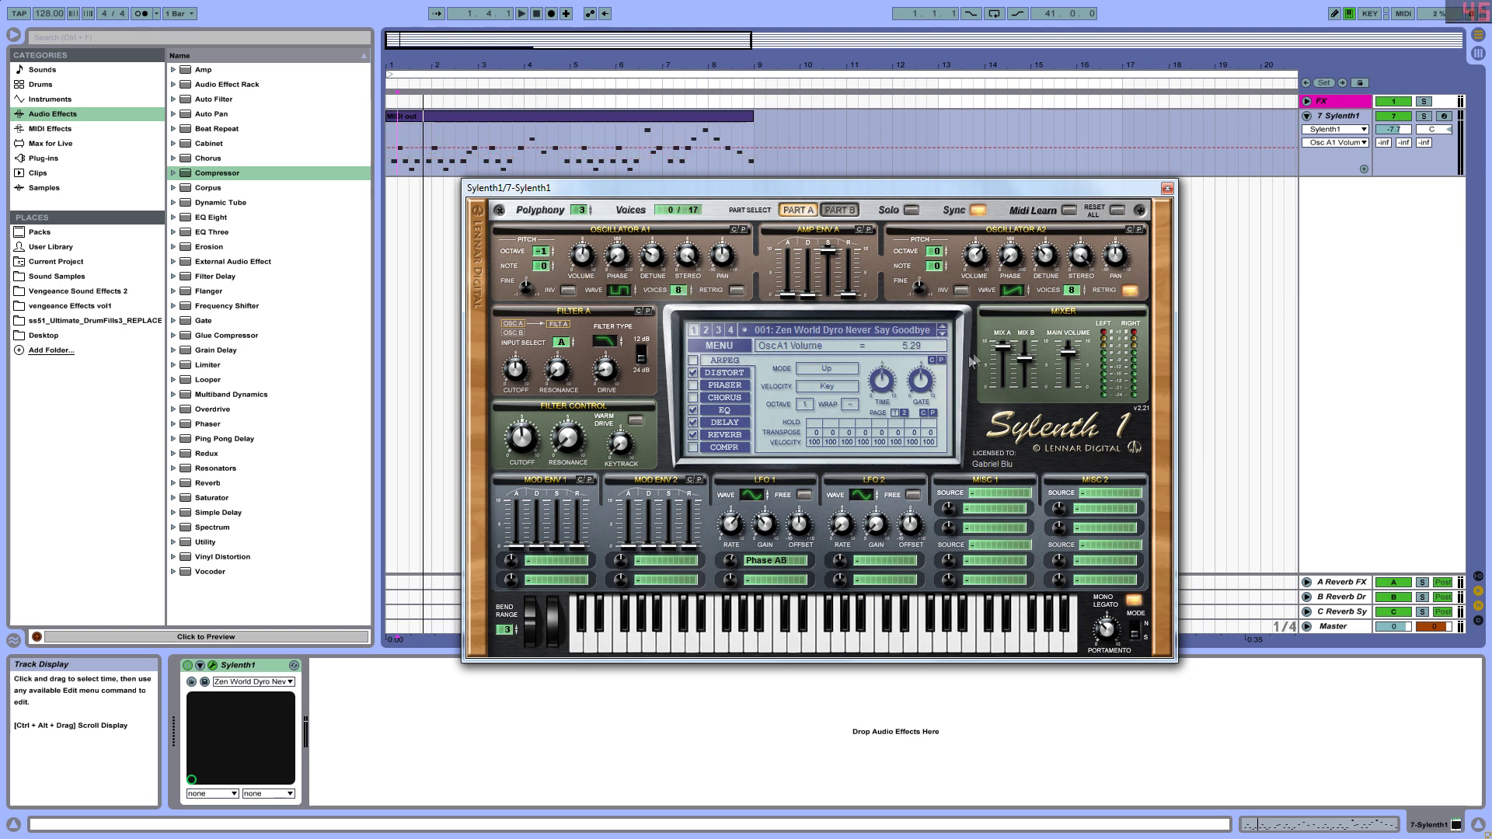
pyautogui.click(651, 264)
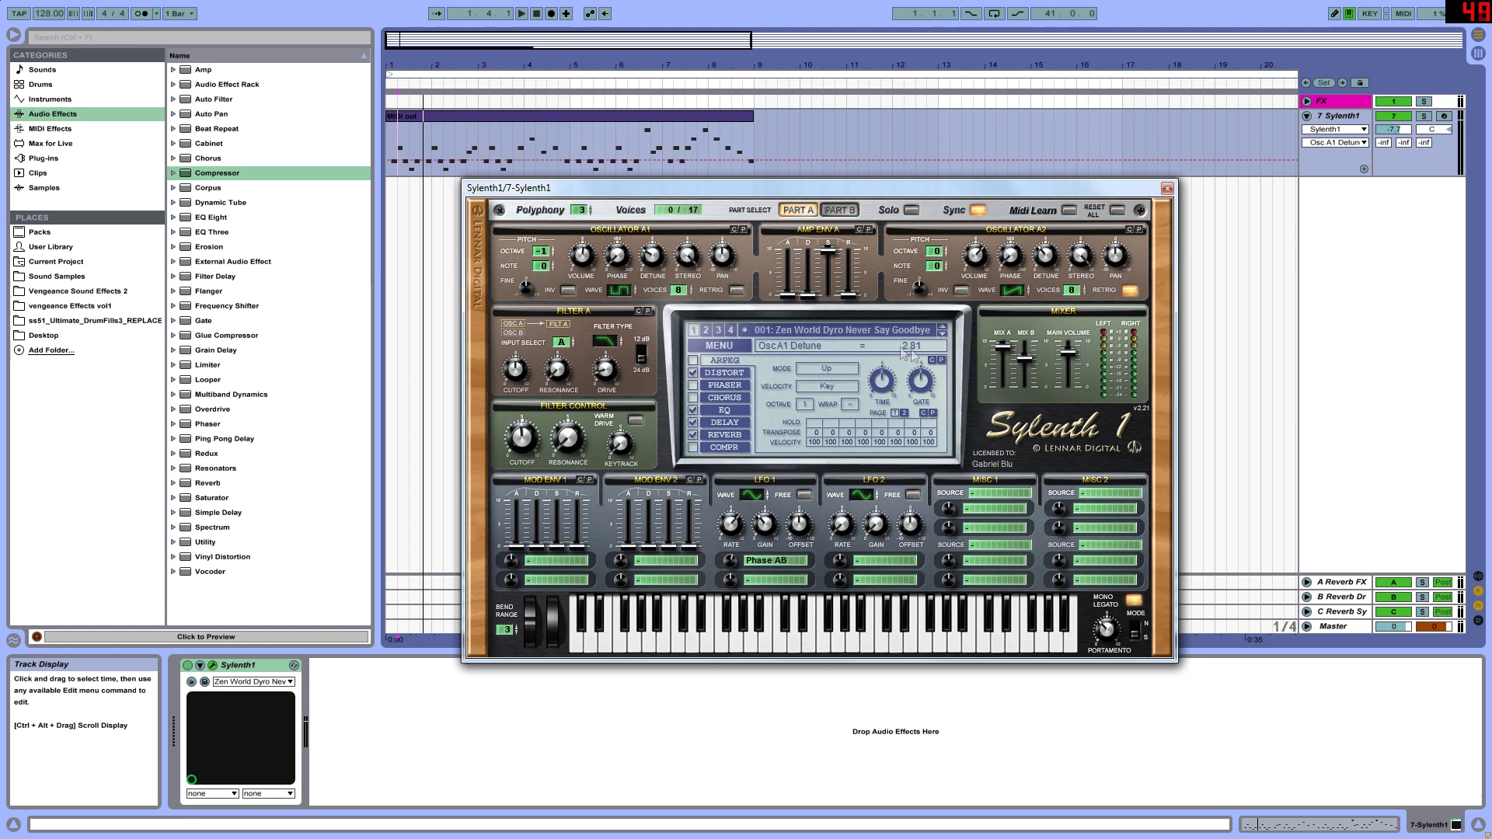
pyautogui.click(686, 265)
# - Read out the Amp Env A envelope settings, including release, decay and attack
pyautogui.click(833, 253)
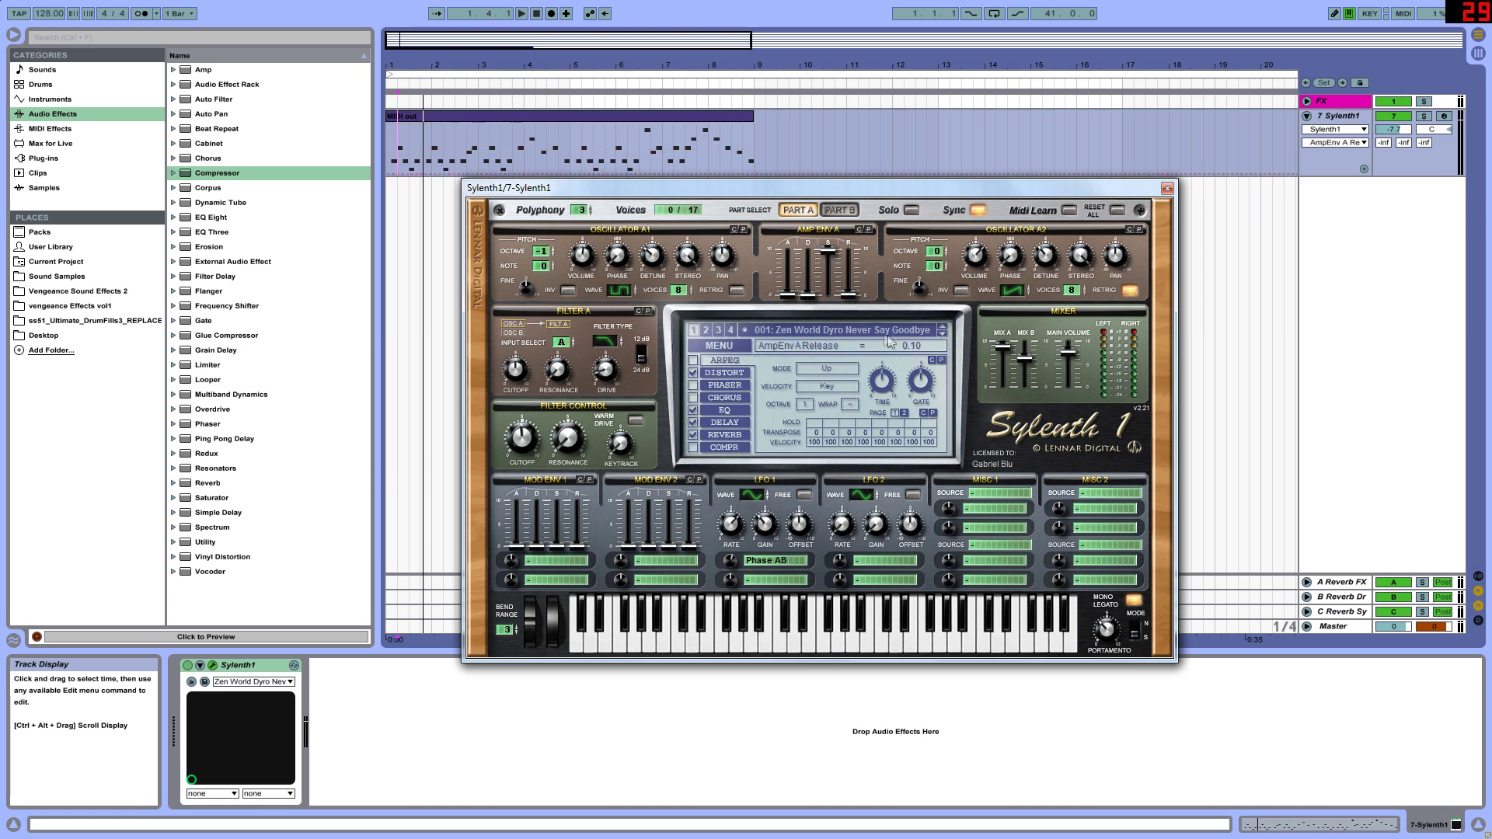
pyautogui.click(809, 298)
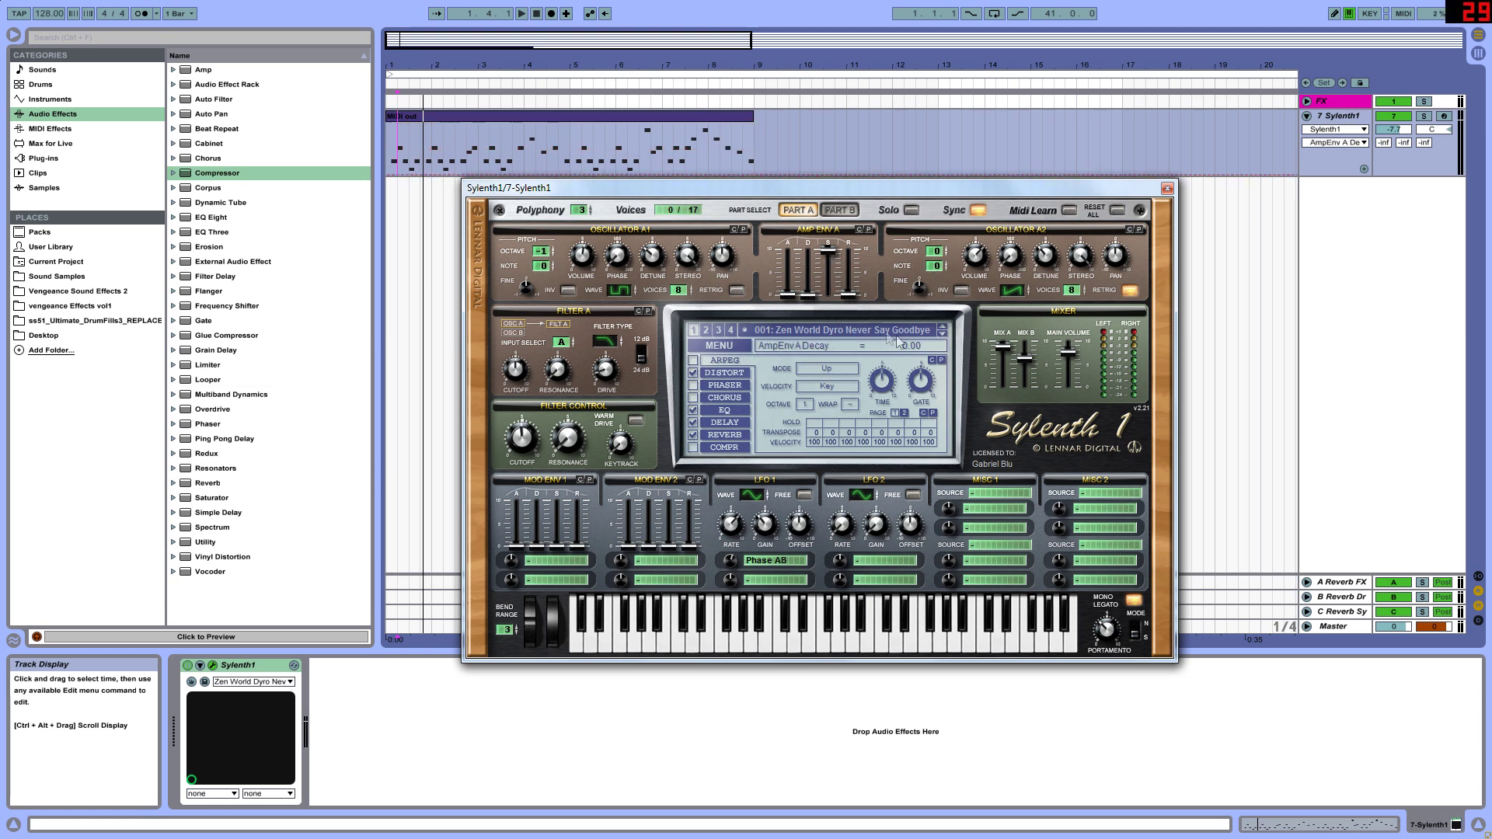
pyautogui.click(784, 296)
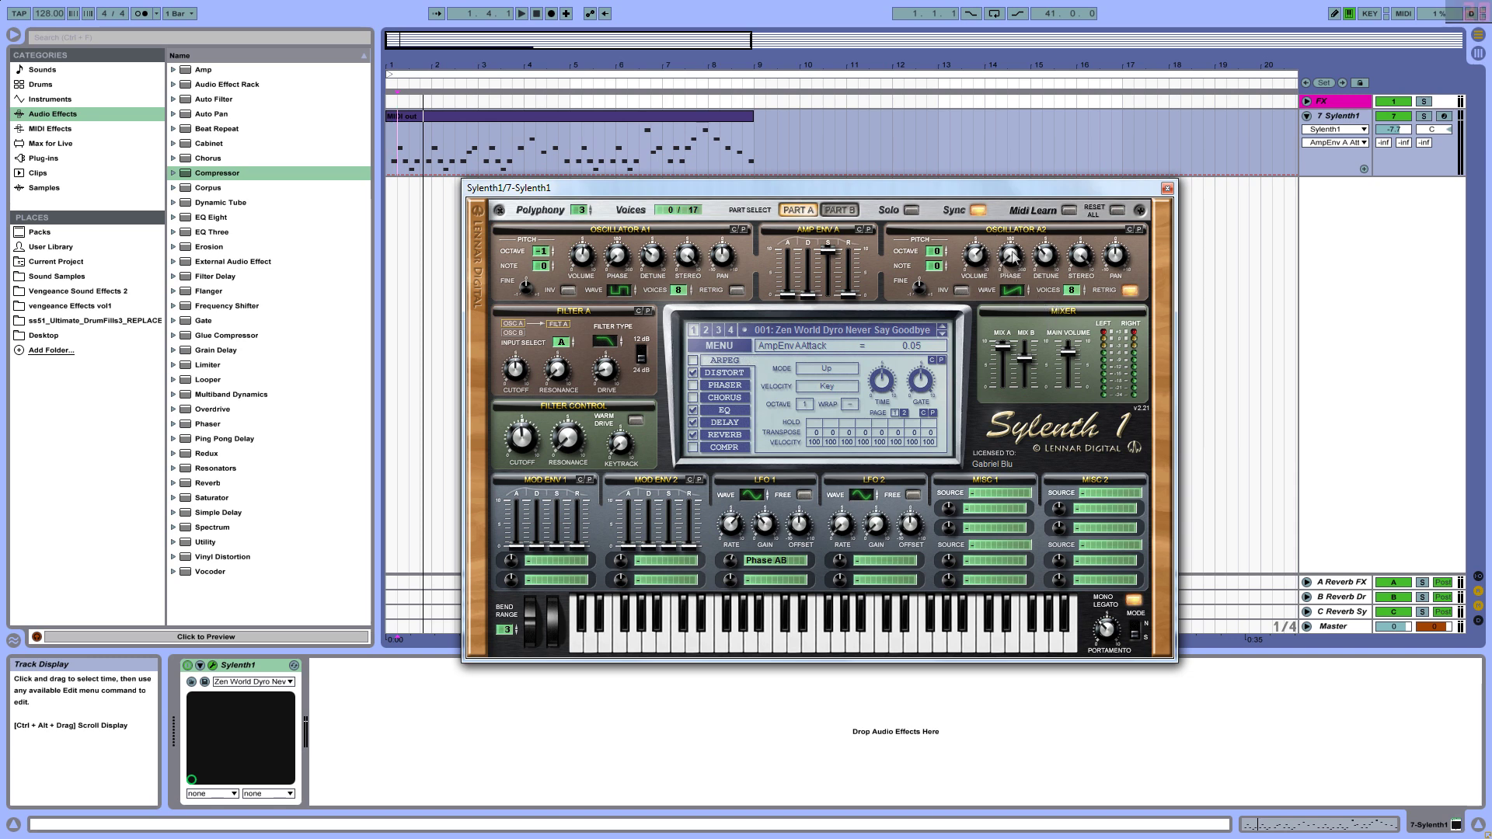
# - Read out the retrigger, wave, detune and volume settings of oscillator A2
pyautogui.click(1127, 293)
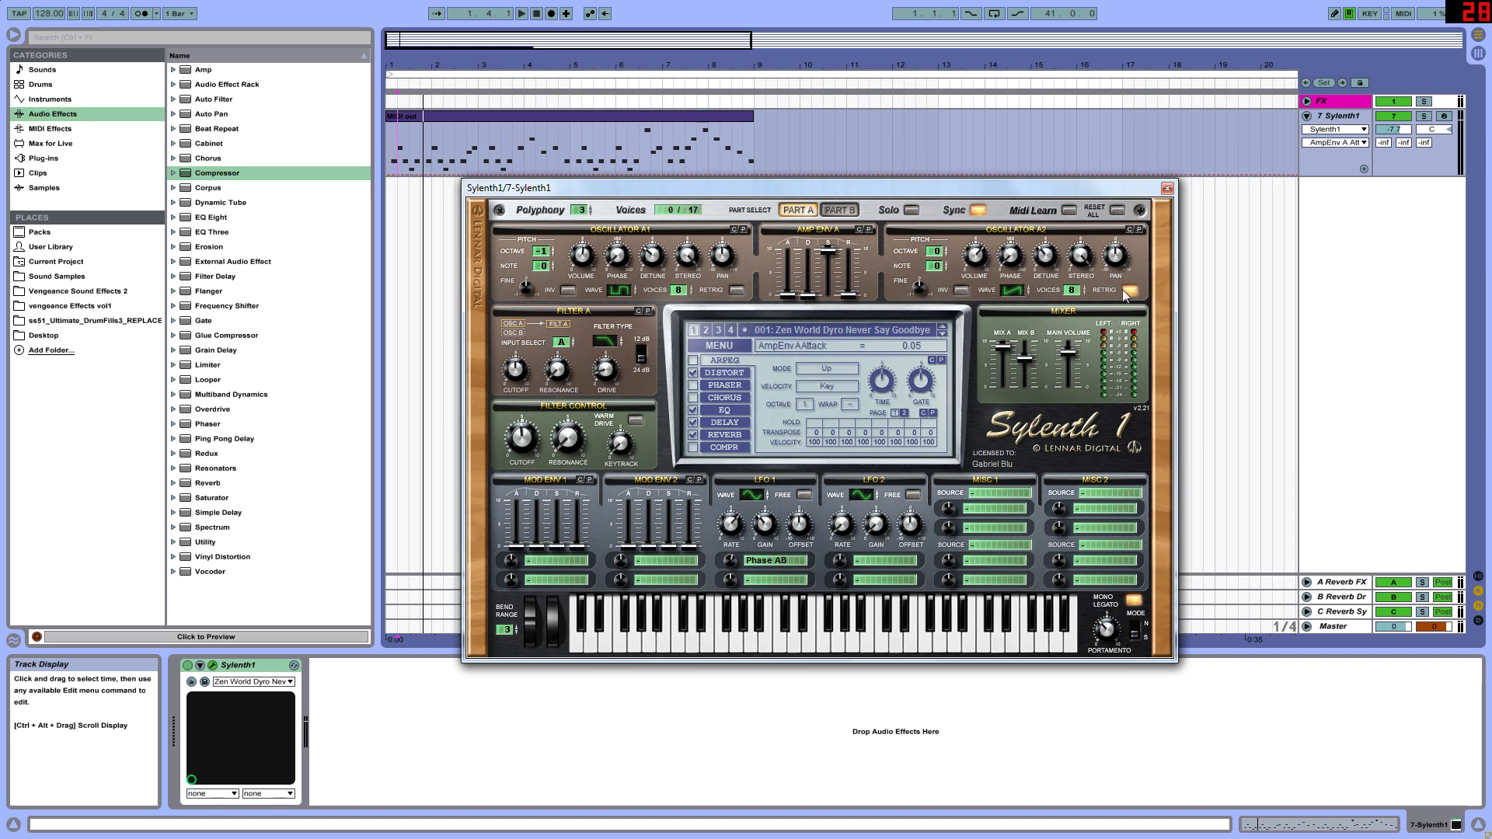
pyautogui.click(1013, 290)
pyautogui.click(1045, 255)
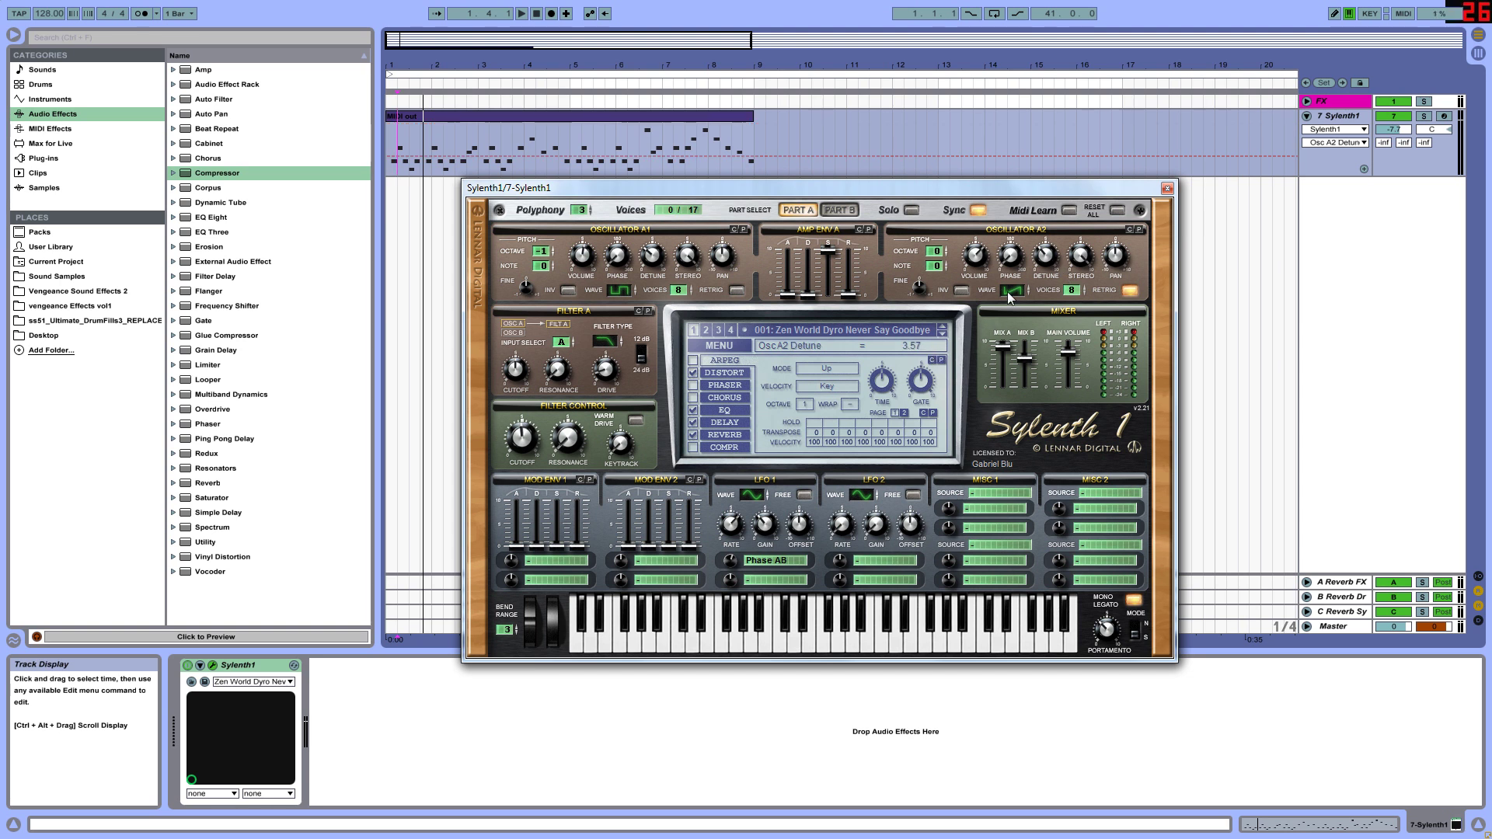
pyautogui.click(976, 256)
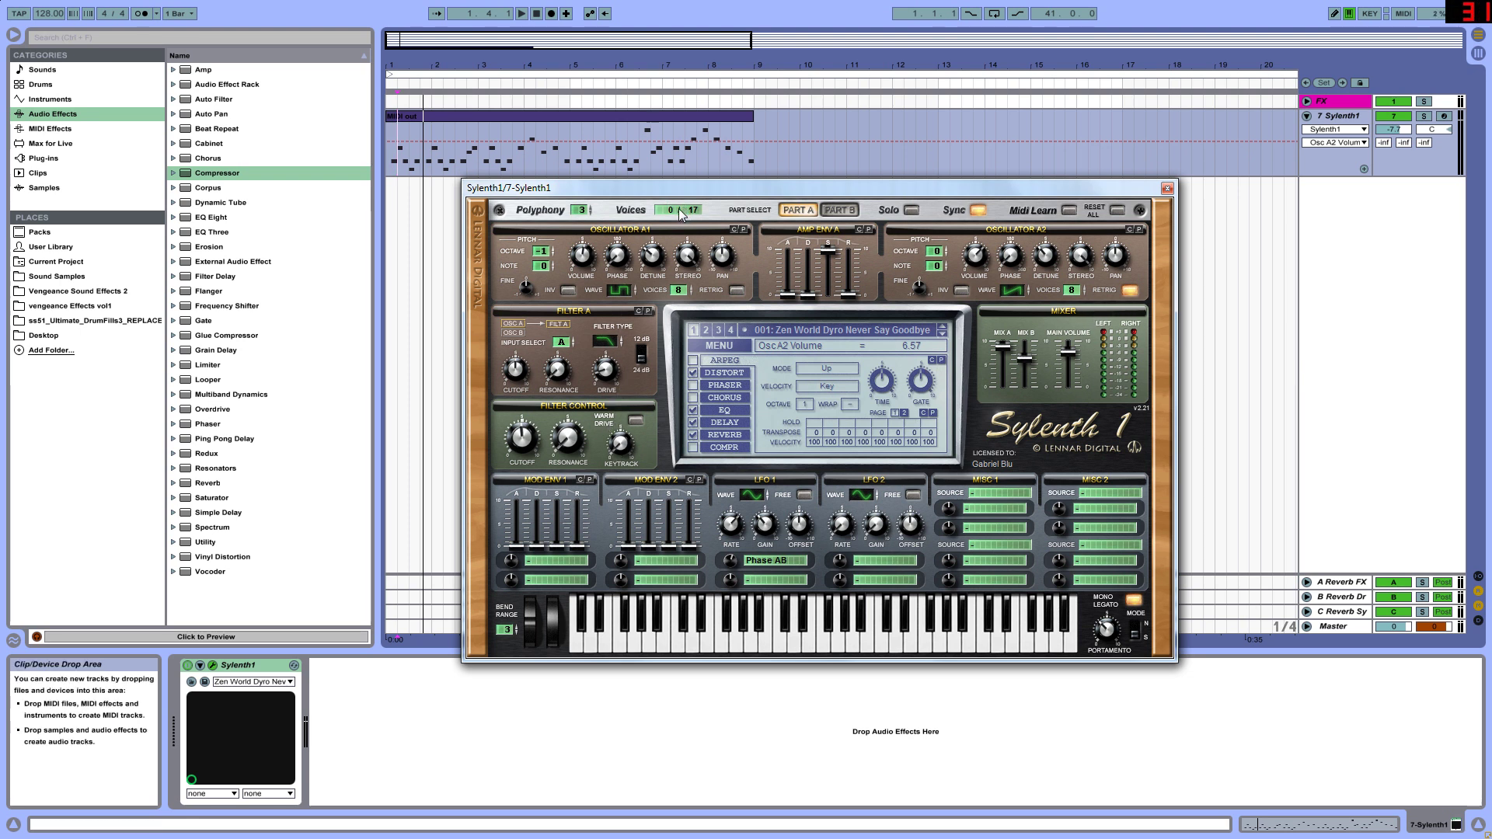
# - Read out Filter A's type, cutoff, resonance and drive, plus the filter control's cutoff and key tracking
pyautogui.click(604, 343)
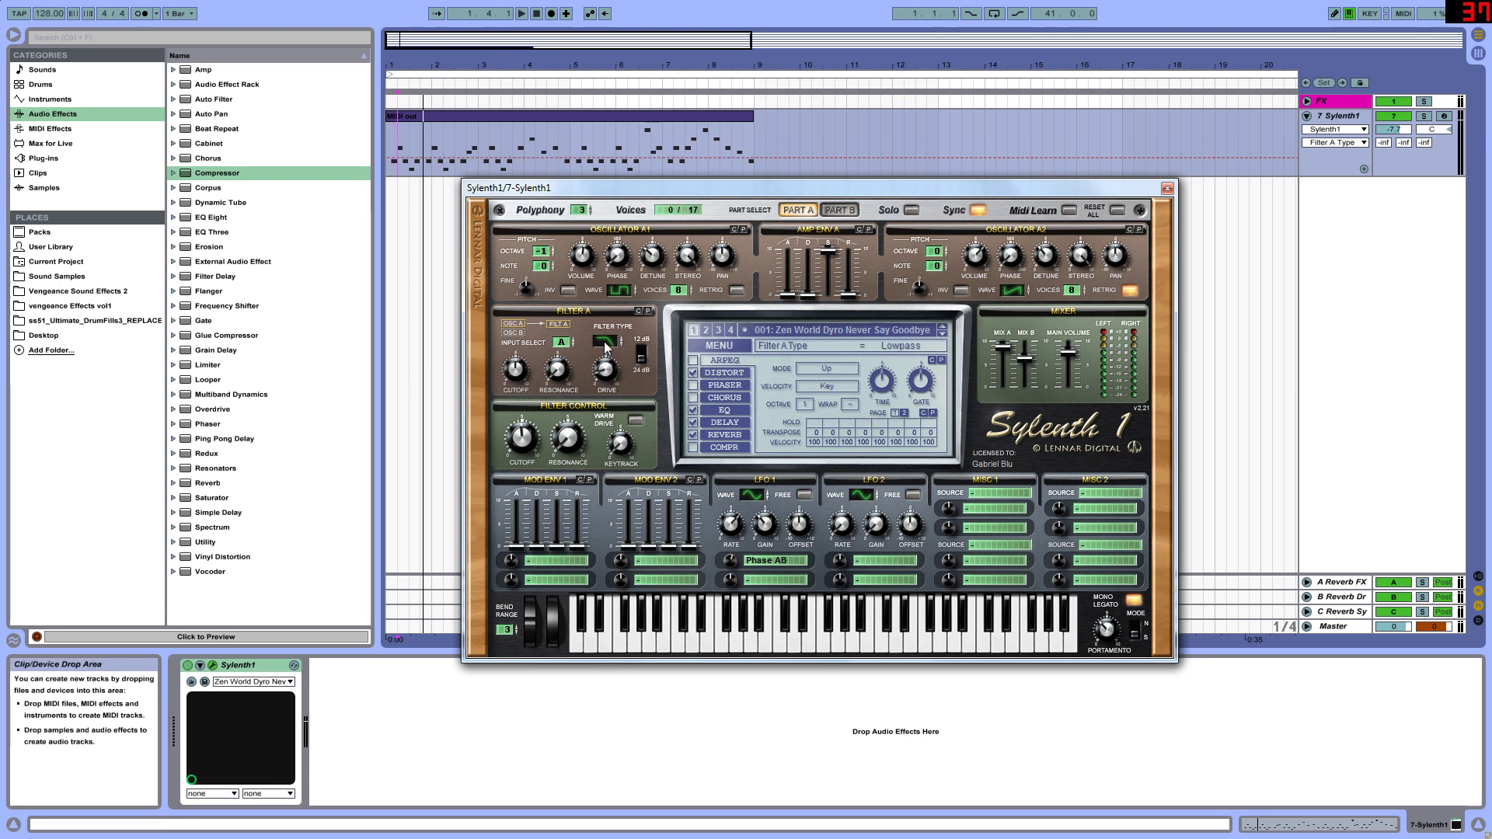
pyautogui.click(514, 376)
pyautogui.click(554, 376)
pyautogui.click(608, 379)
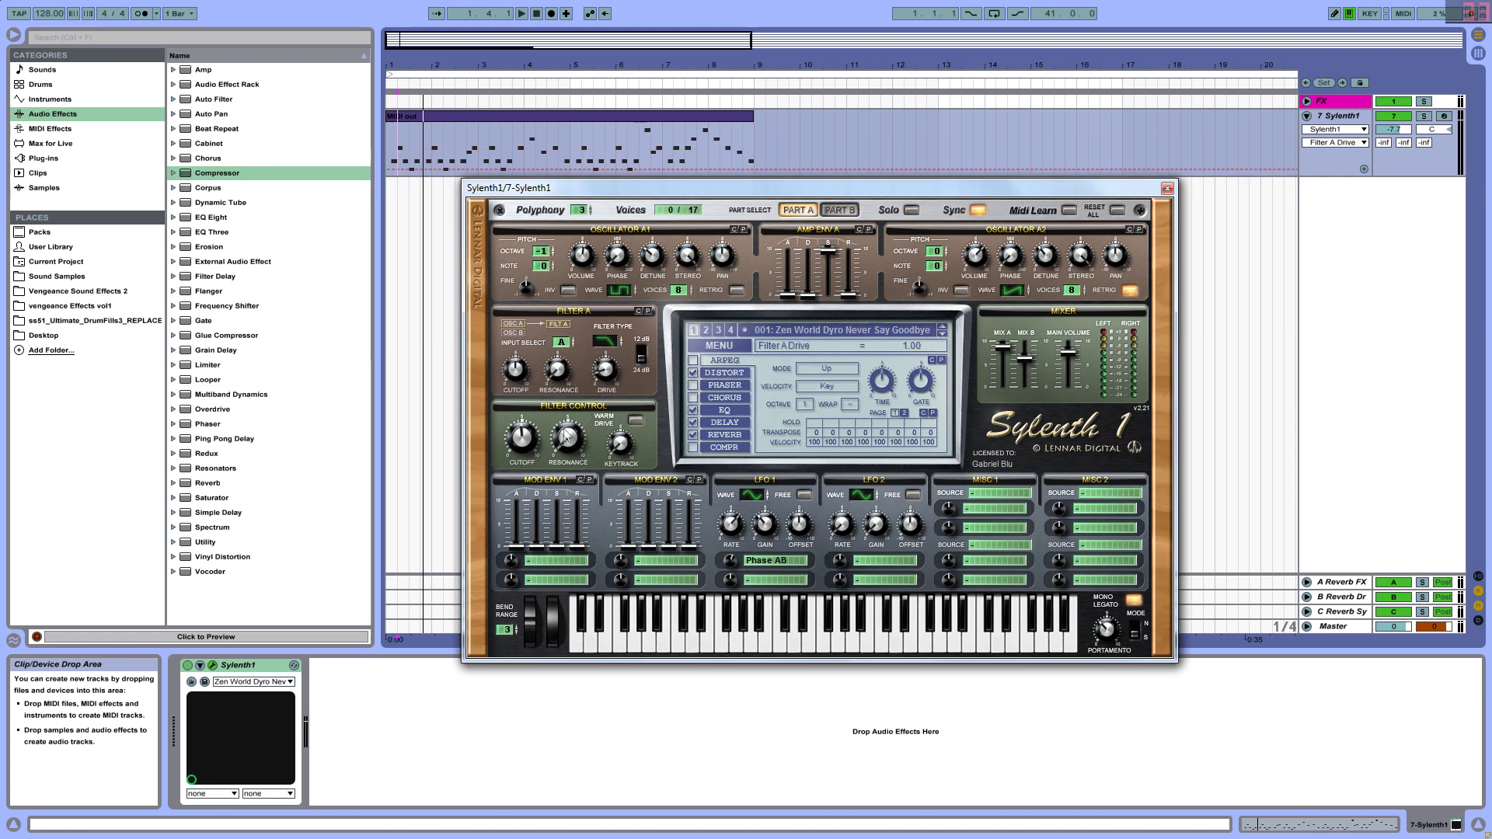
pyautogui.click(522, 437)
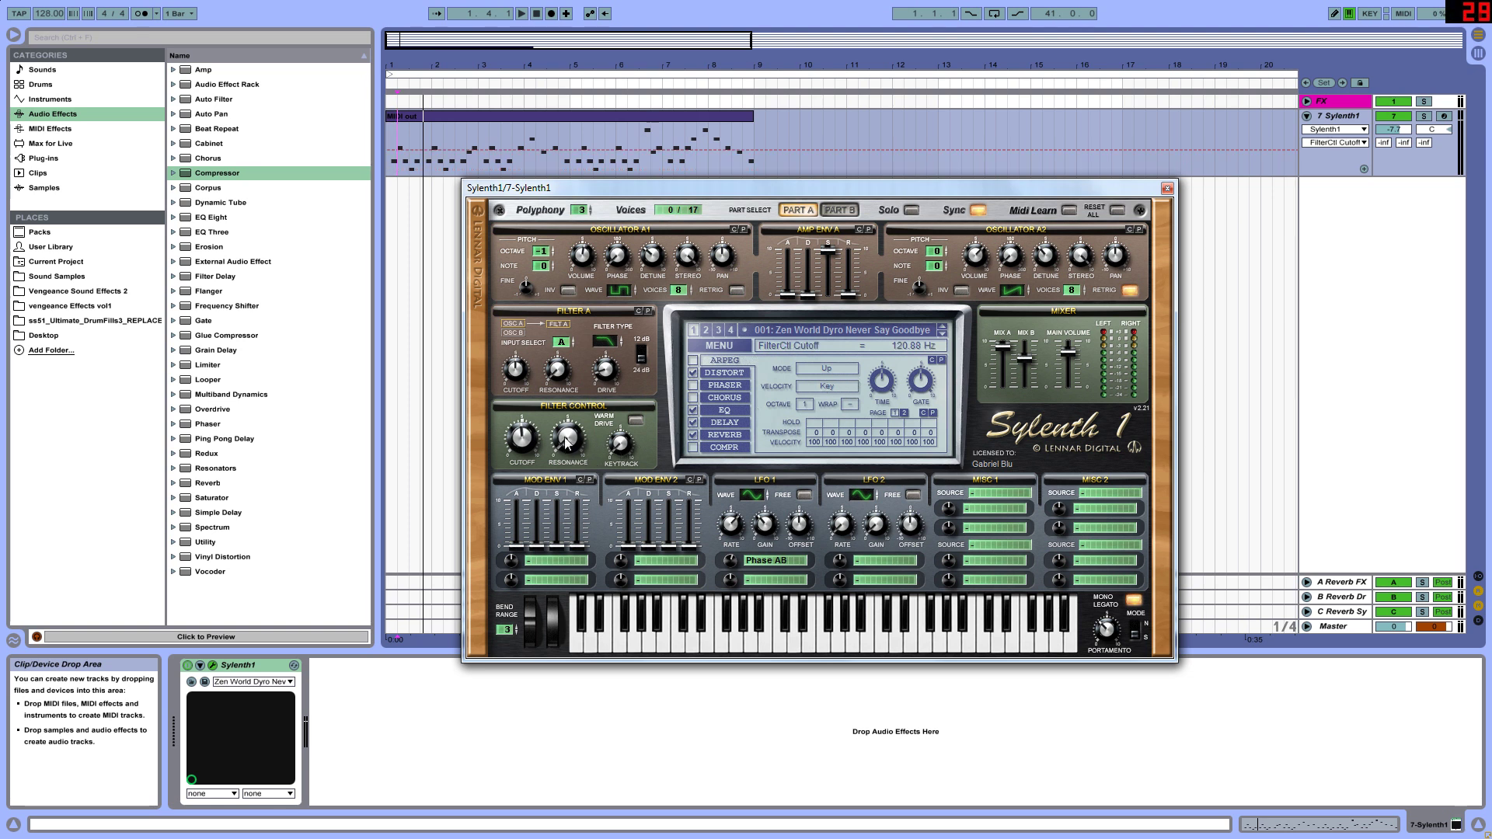
pyautogui.click(624, 450)
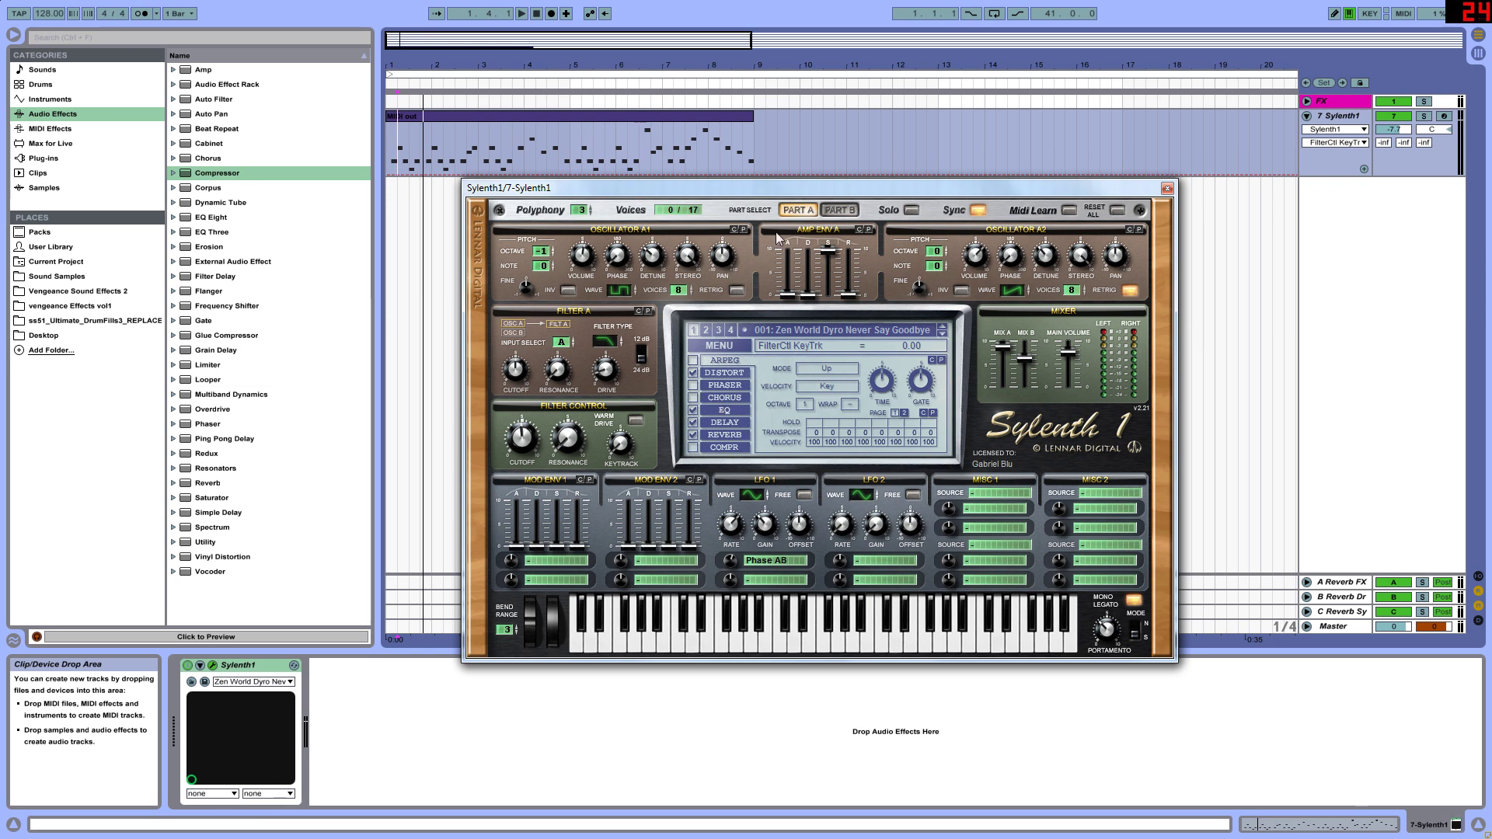
# - Switch to Part B and read out oscillator B1's wave, voices and volume, plus the Amp Env B envelope settings
pyautogui.click(829, 209)
pyautogui.click(613, 293)
pyautogui.click(679, 292)
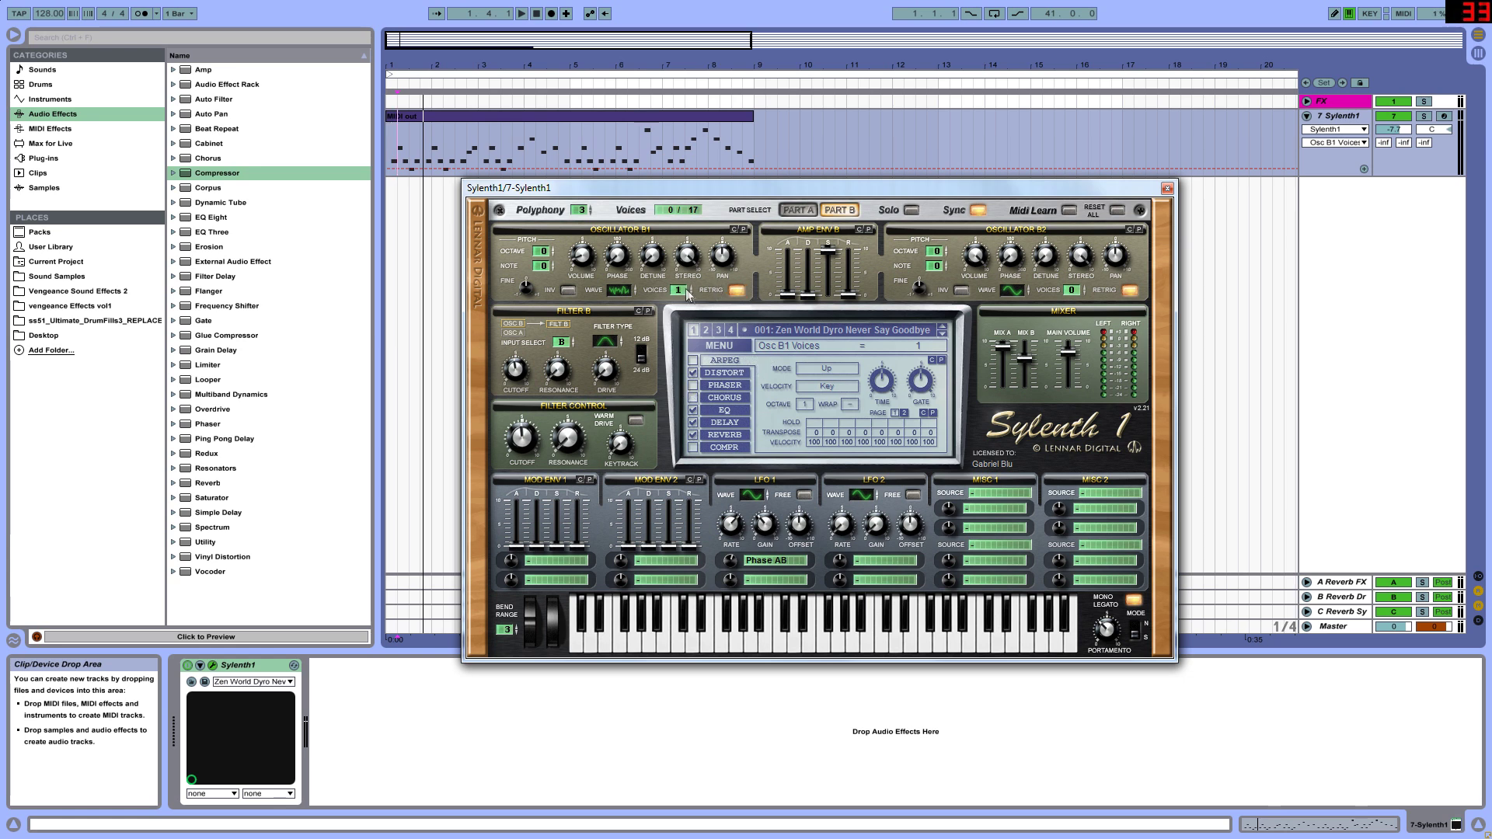
pyautogui.click(583, 261)
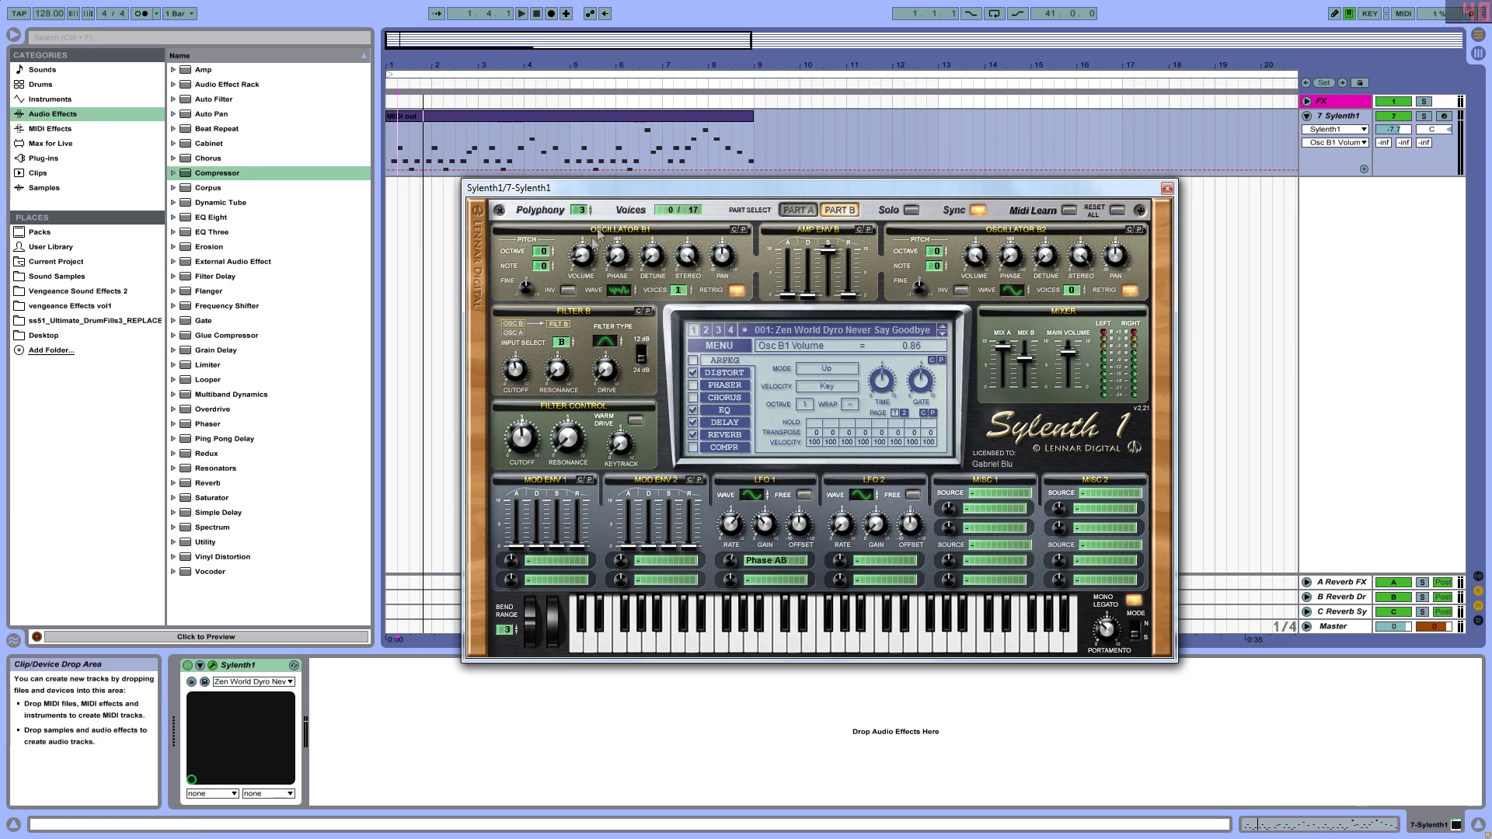
pyautogui.click(793, 301)
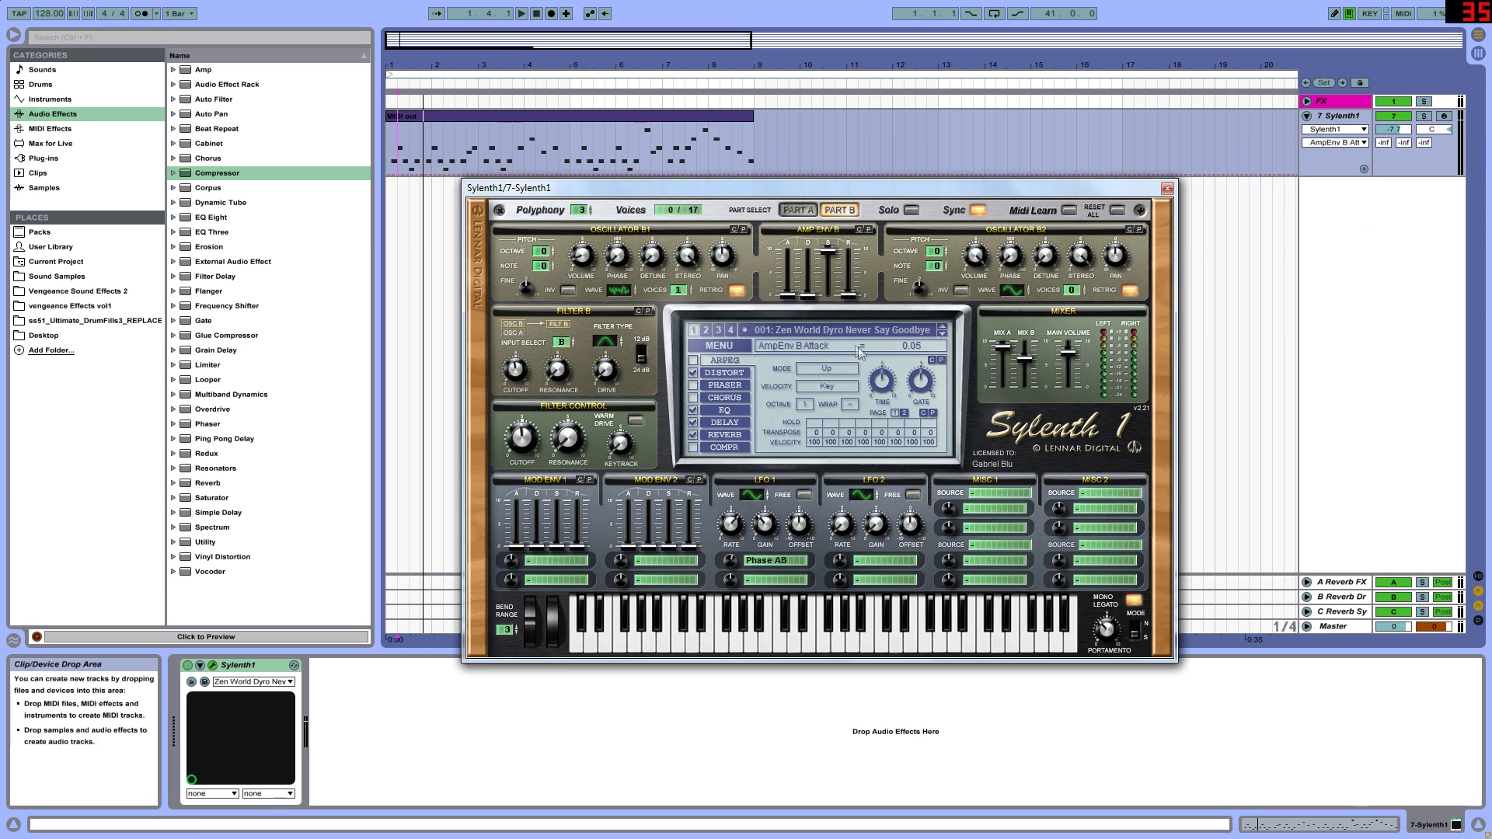
pyautogui.click(838, 254)
# - Read out Filter B's cutoff, drive and type, plus the filter control's cutoff and key tracking
pyautogui.click(517, 381)
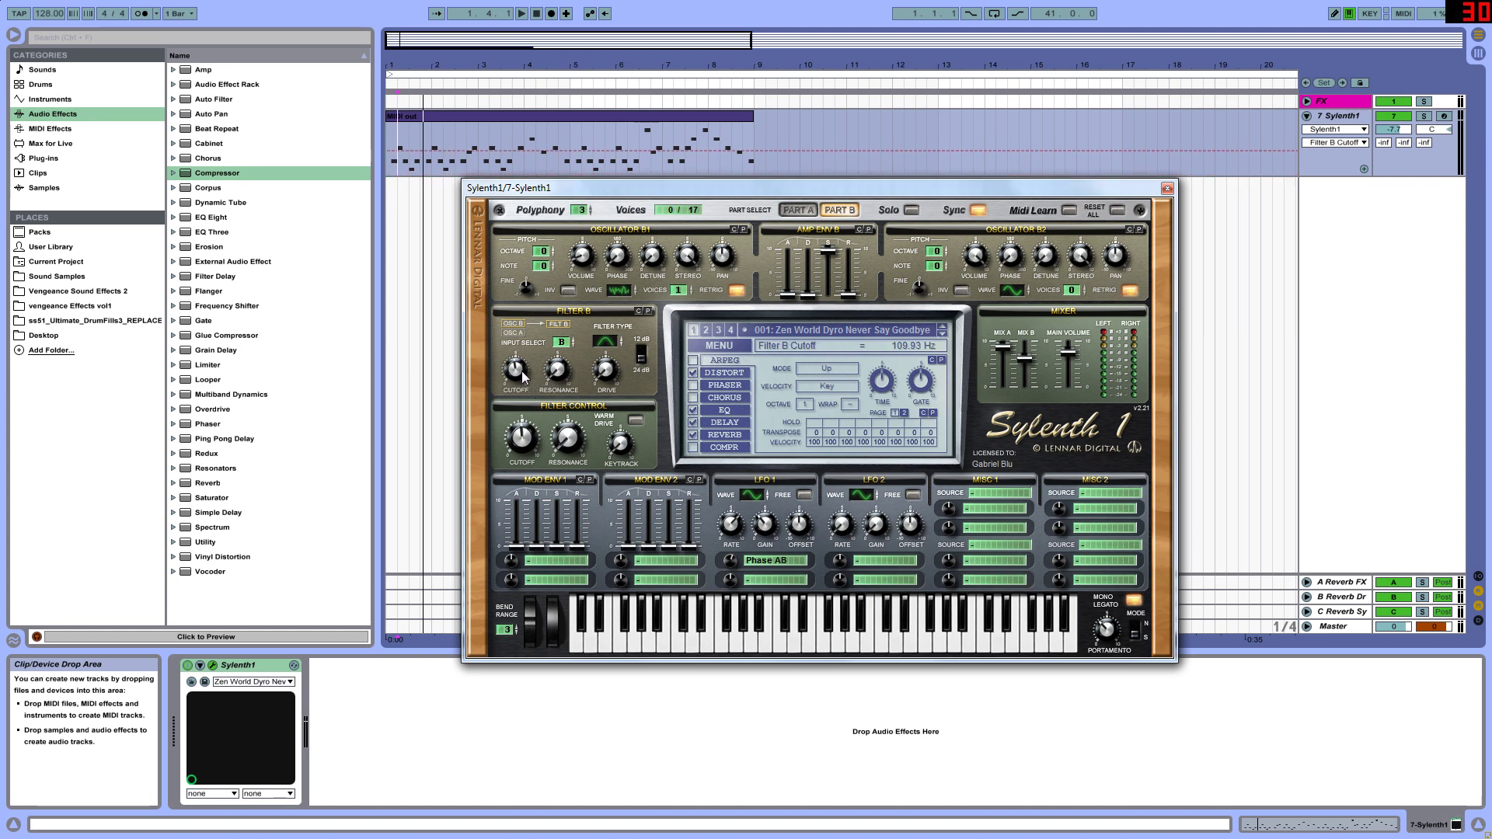
pyautogui.click(605, 380)
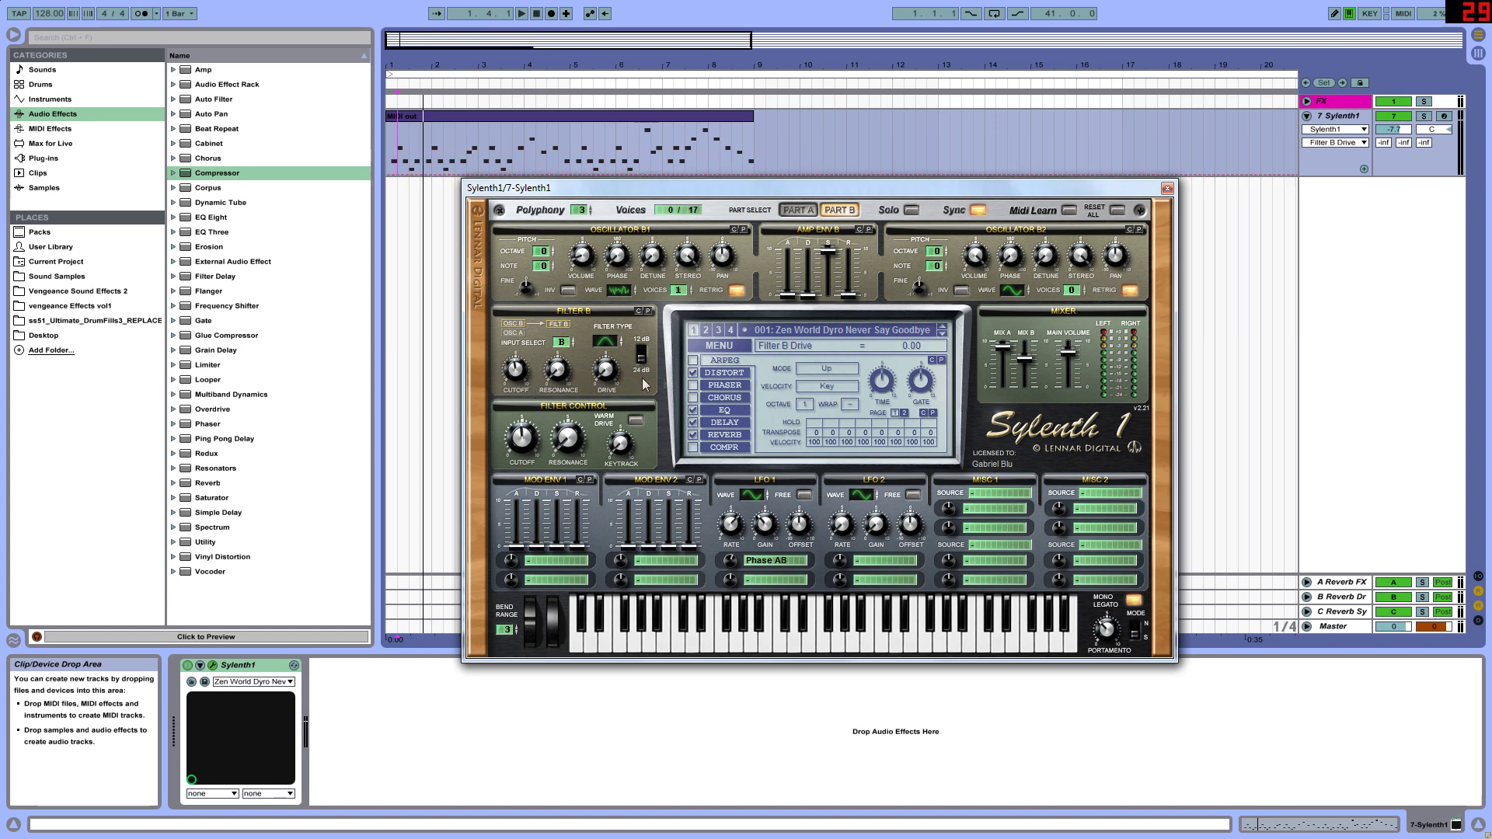
pyautogui.click(605, 341)
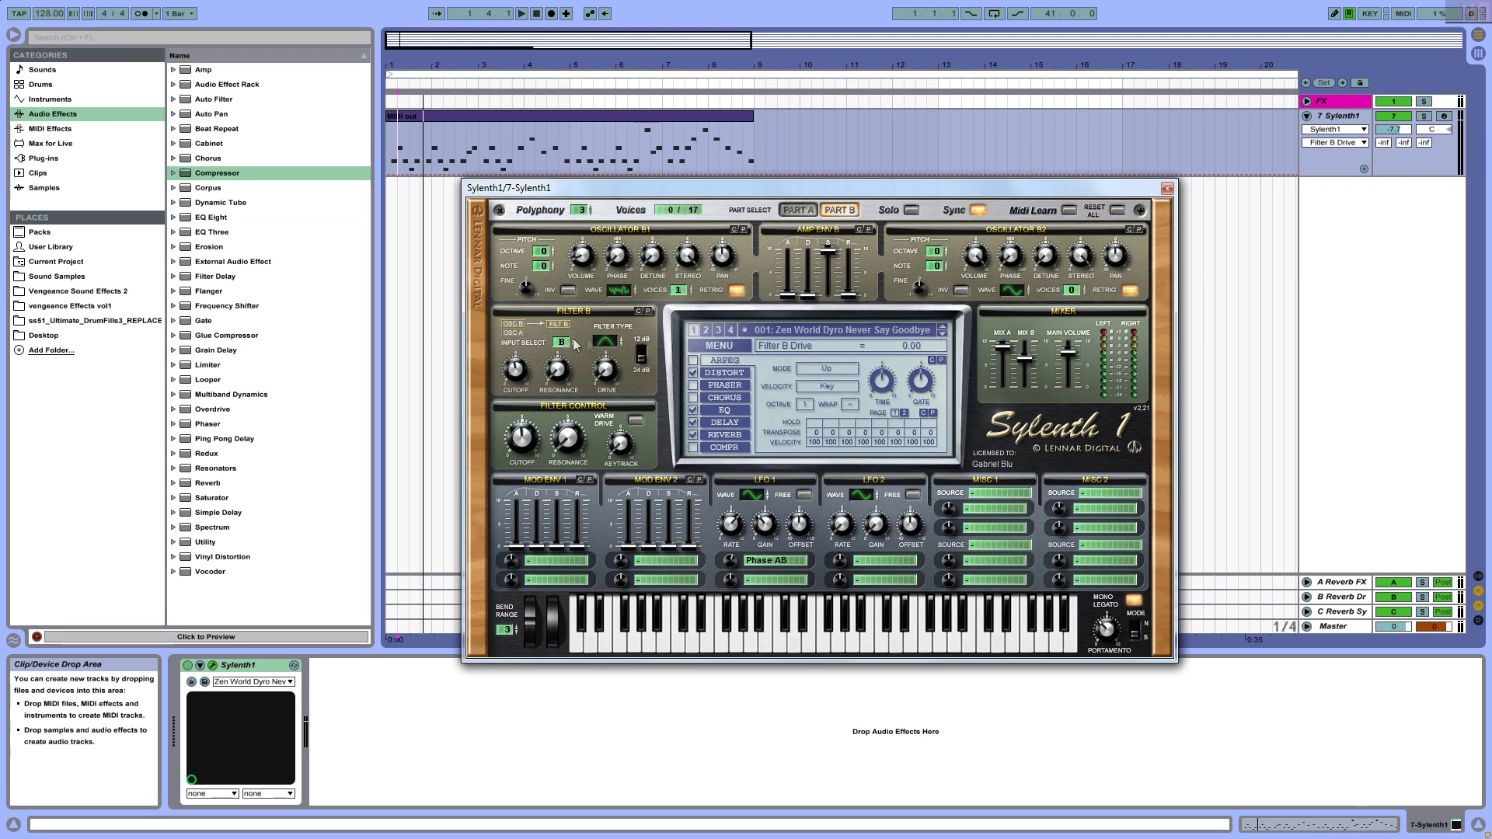
pyautogui.click(525, 439)
pyautogui.click(616, 455)
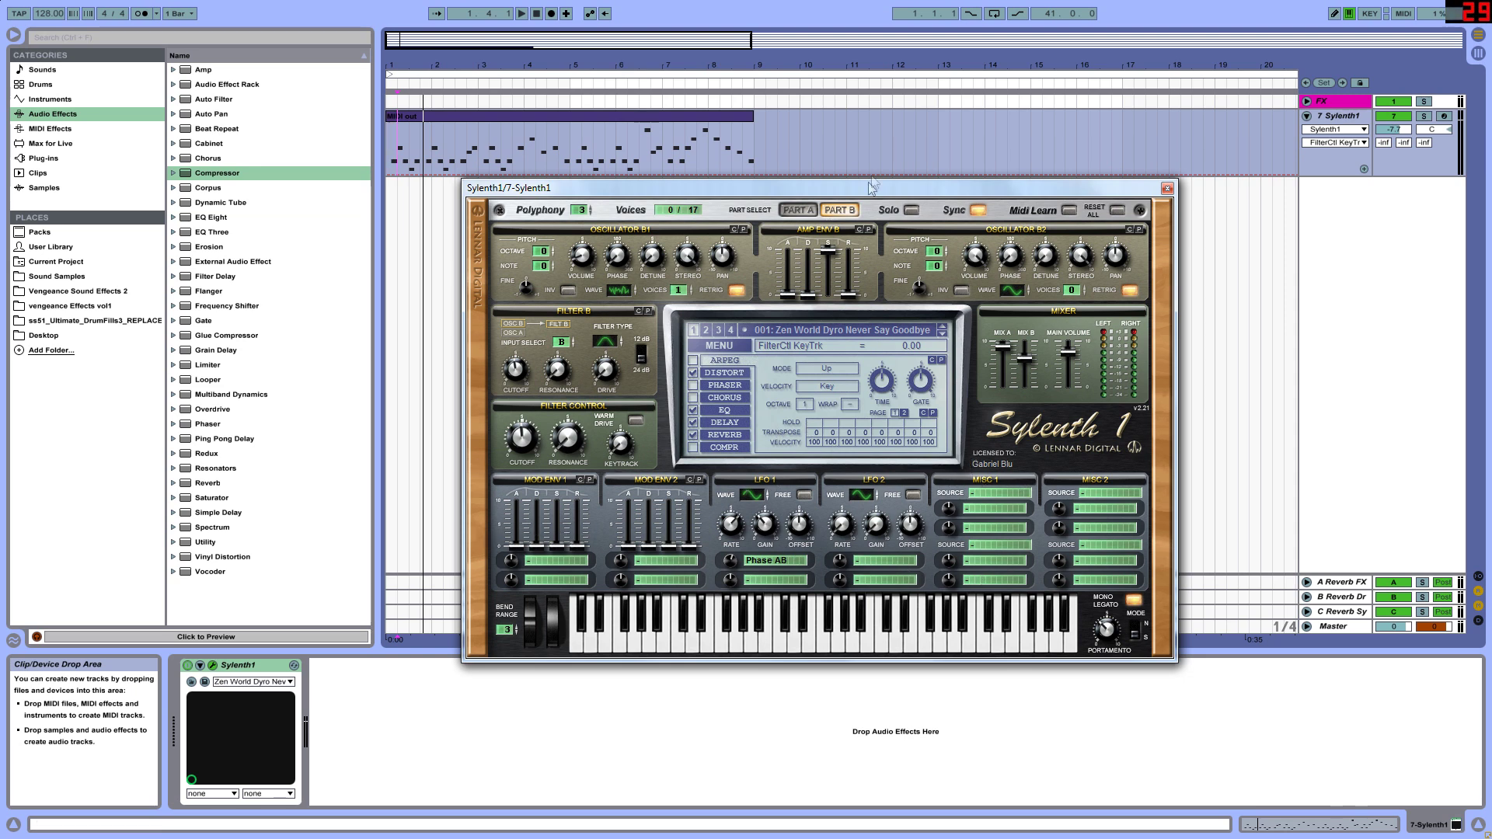
# - Return to Part A, pick Phase AB as LFO 1's first destination, and check the oscillator phase settings in both parts
pyautogui.click(798, 211)
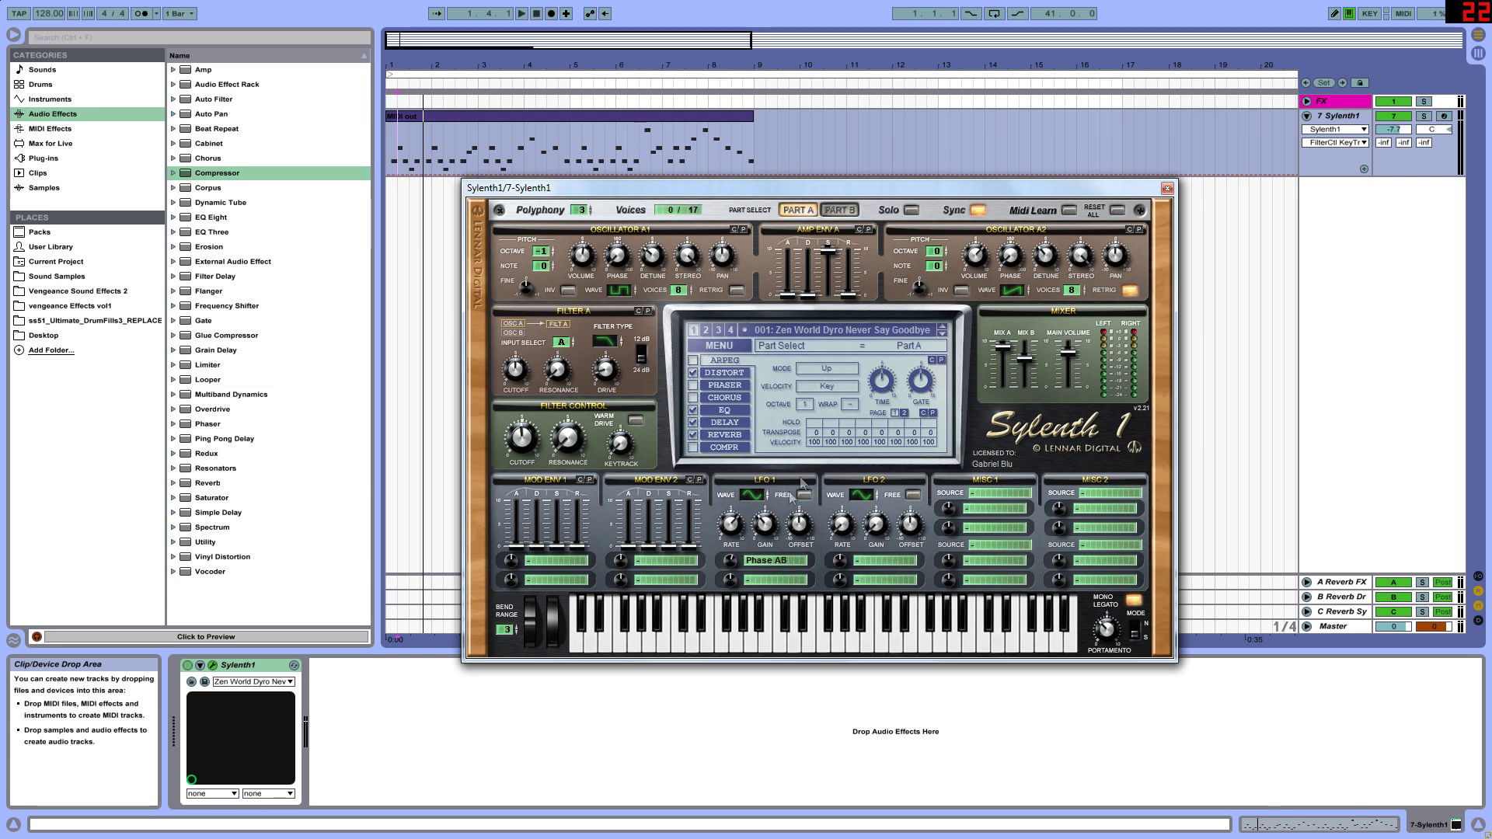
pyautogui.click(773, 565)
pyautogui.click(780, 722)
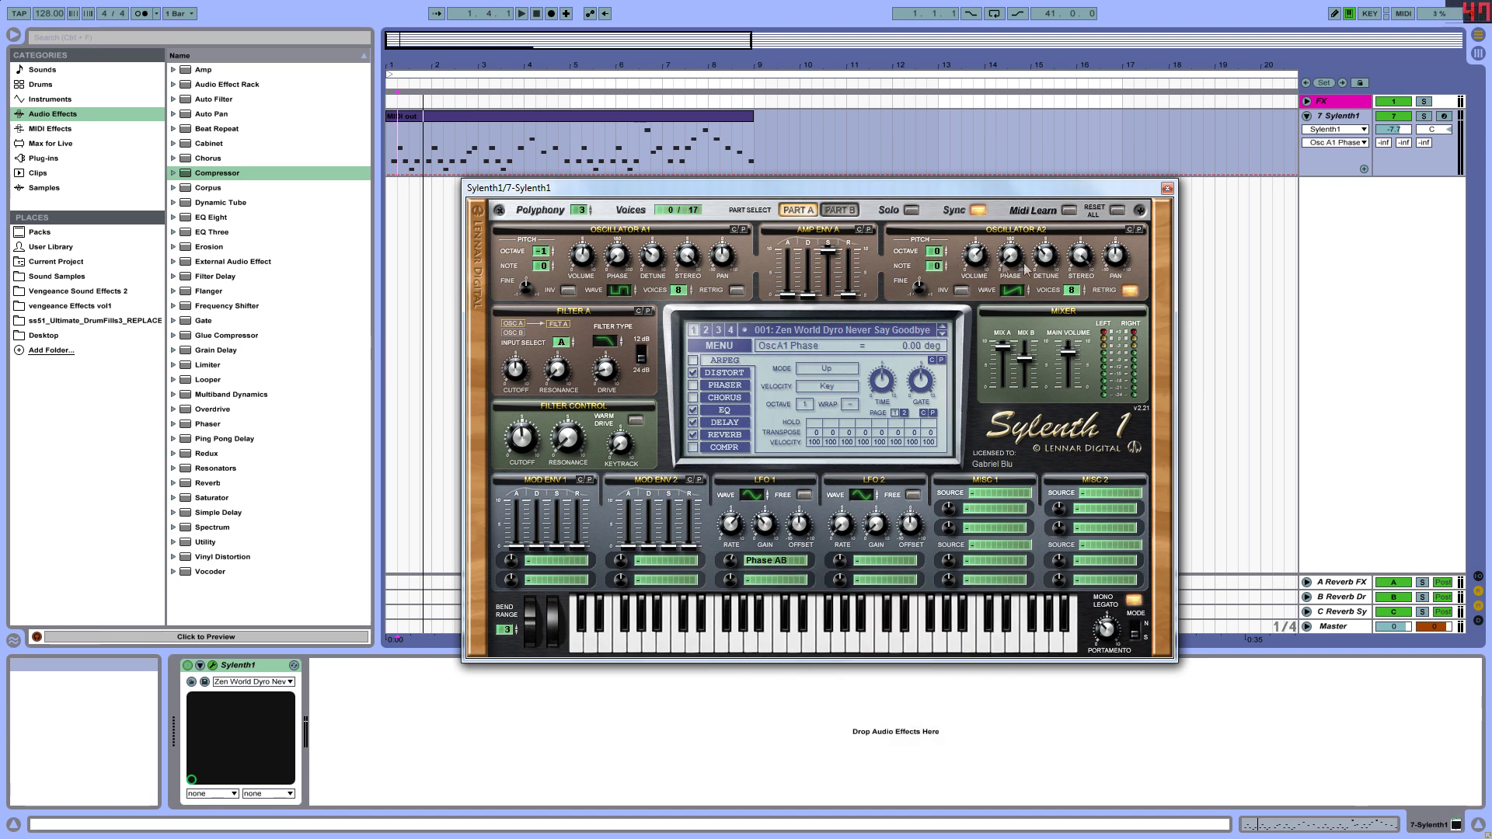
pyautogui.click(839, 209)
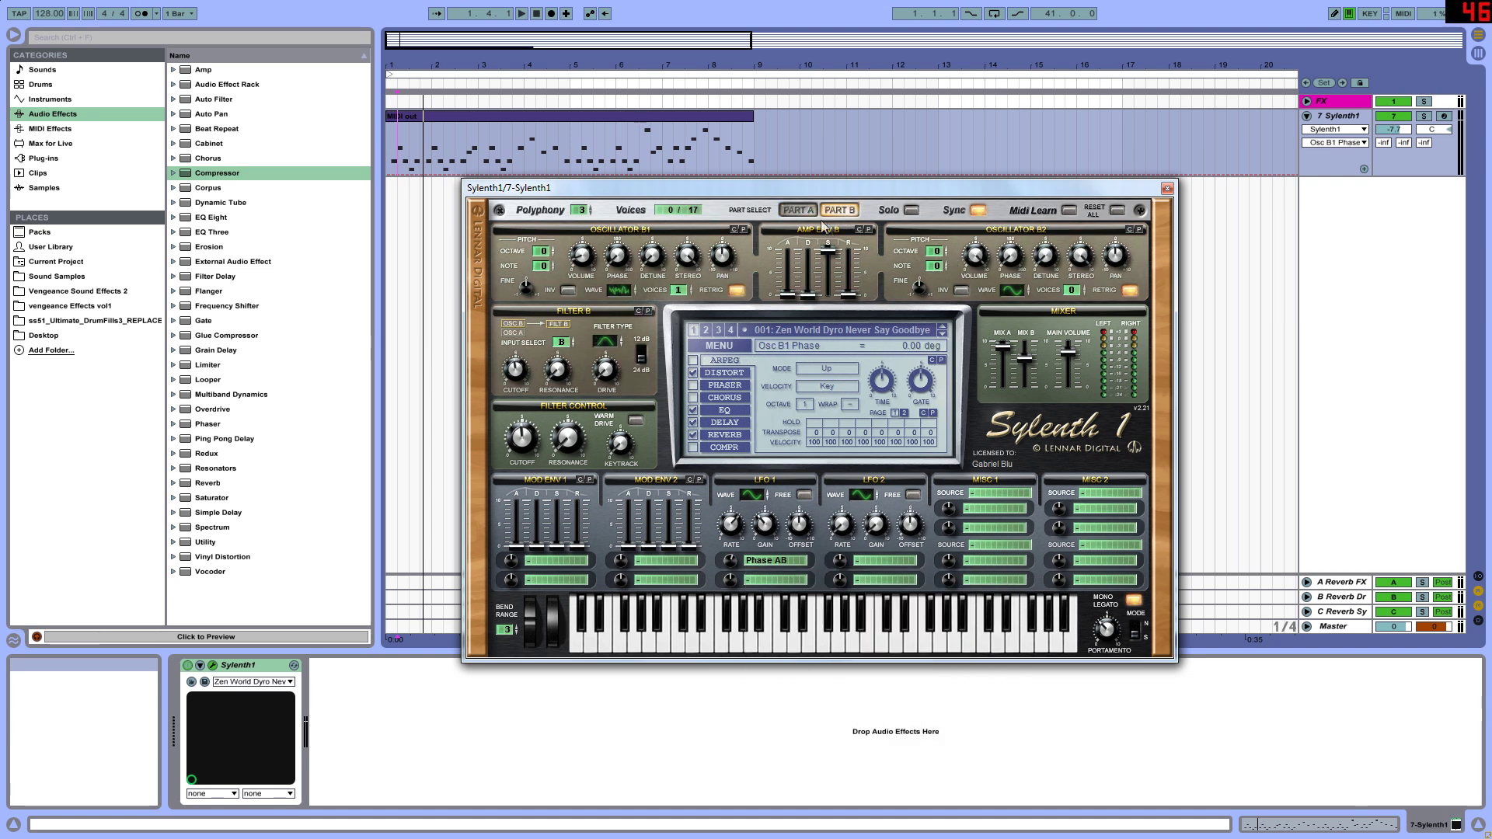
# - Go back to Part A and read out LFO 1's rate, gain, first modulation amount and destination, leaving Phase AB selected
pyautogui.click(797, 210)
pyautogui.click(729, 528)
pyautogui.click(785, 535)
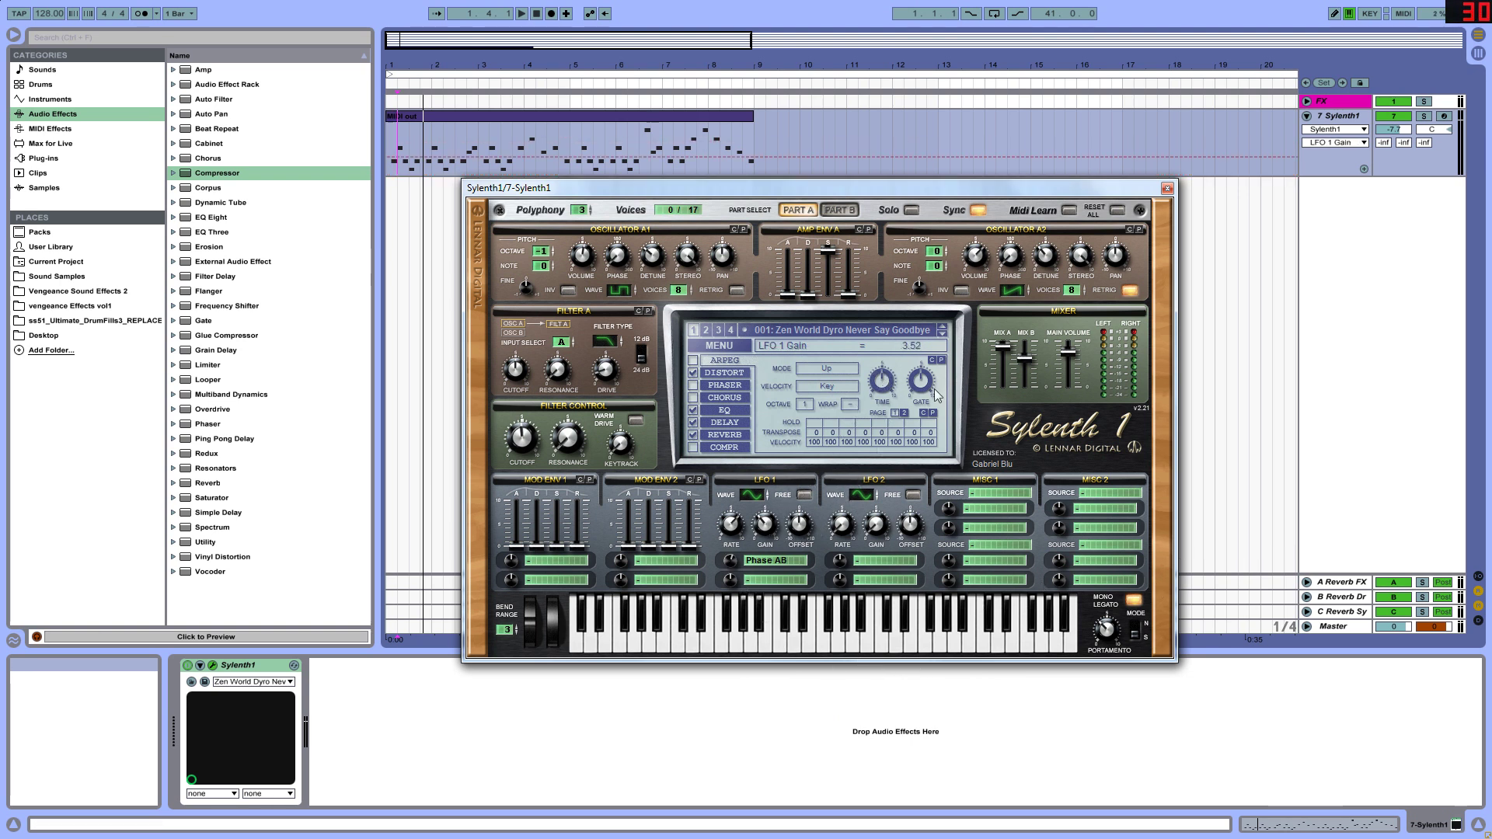
pyautogui.click(731, 560)
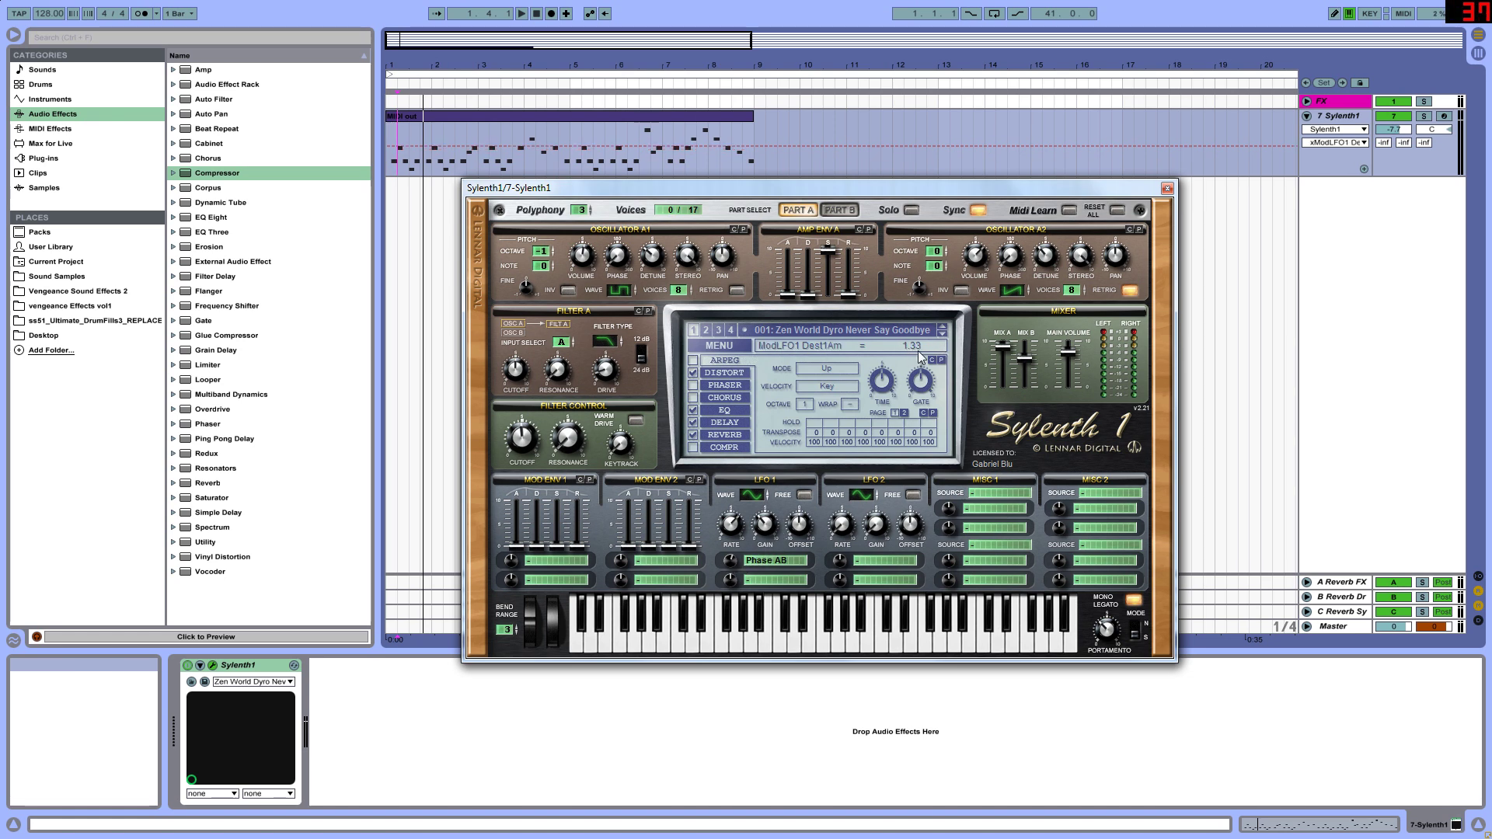
pyautogui.click(768, 565)
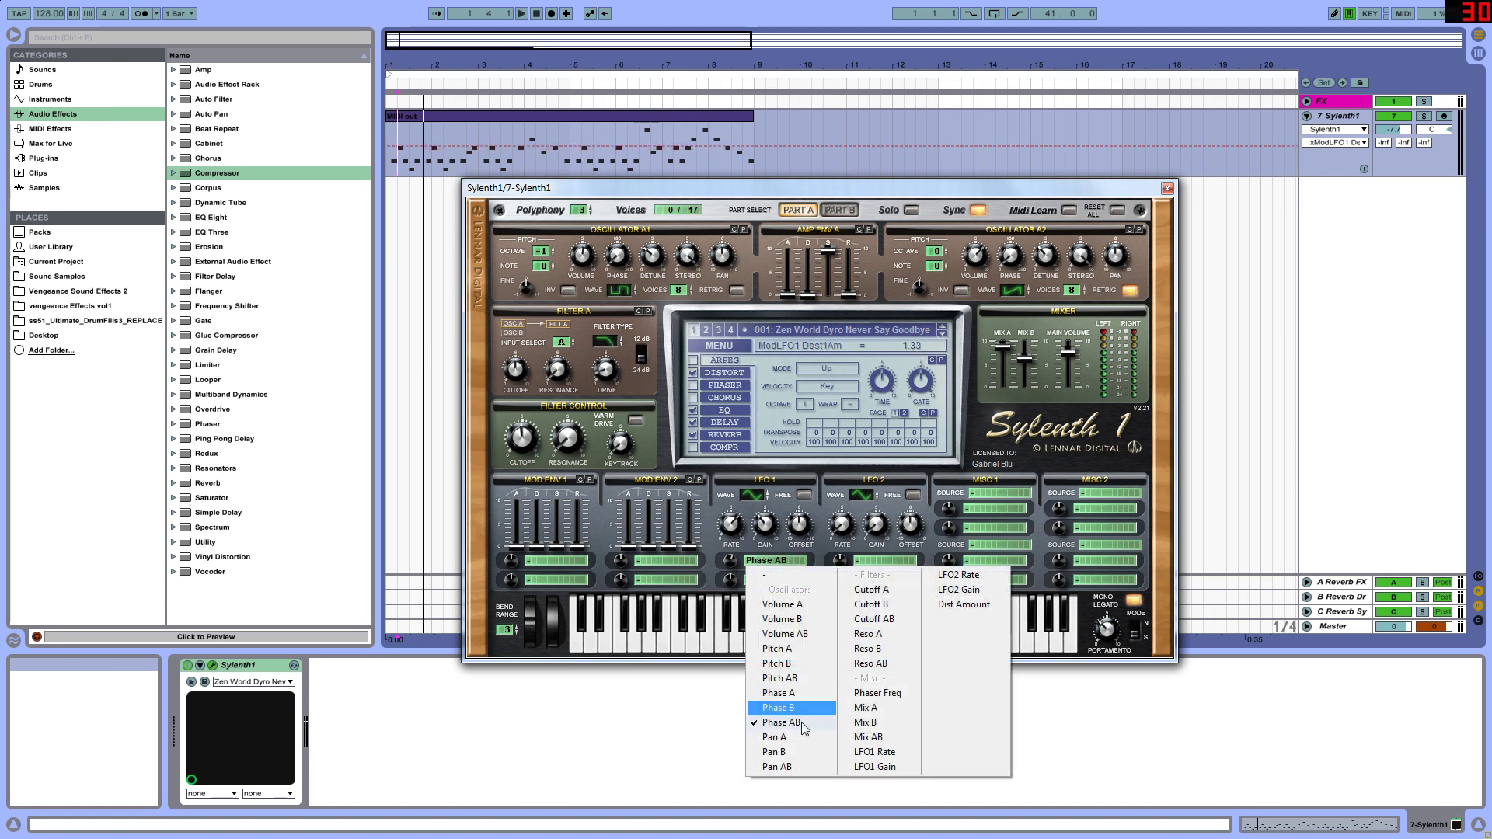
pyautogui.click(766, 708)
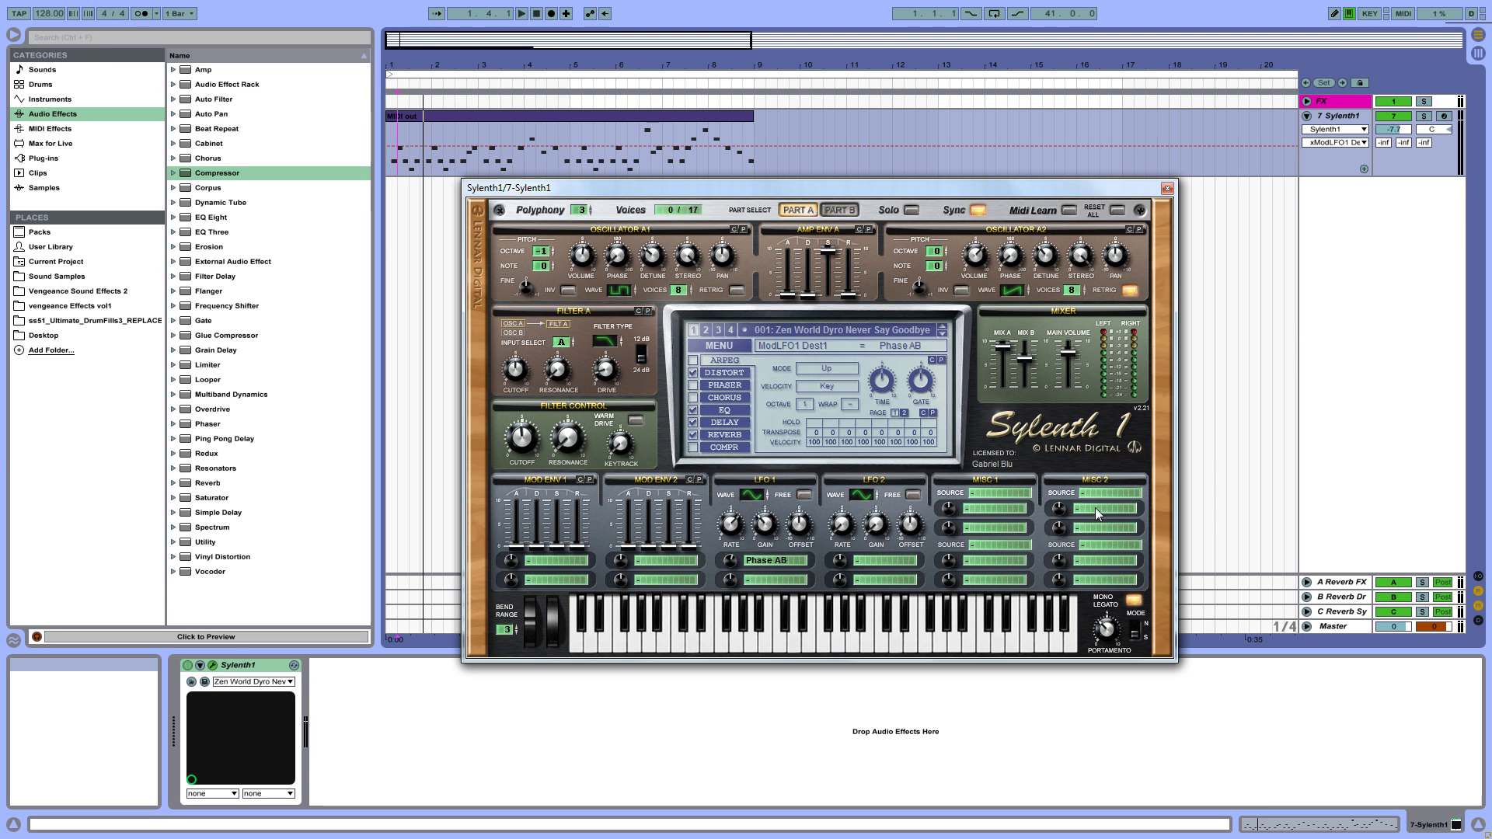
# - Show the distortion effect and read out its type, amount and dry/wet settings
pyautogui.click(710, 374)
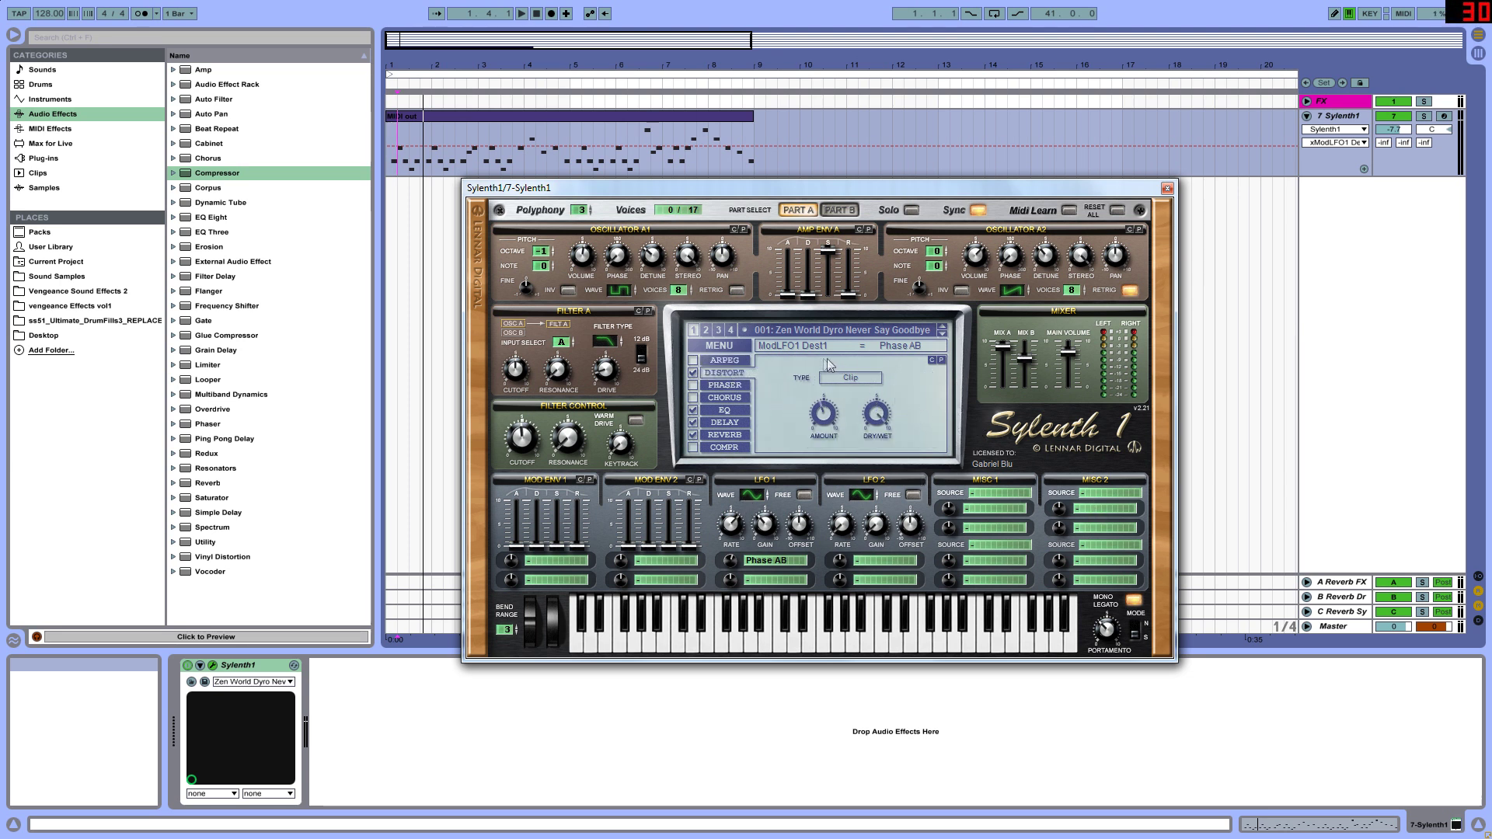
pyautogui.click(850, 379)
pyautogui.click(849, 428)
pyautogui.click(824, 414)
pyautogui.click(884, 412)
# - Show the EQ effect and read out its bass frequency, treble and treble frequency settings
pyautogui.click(727, 412)
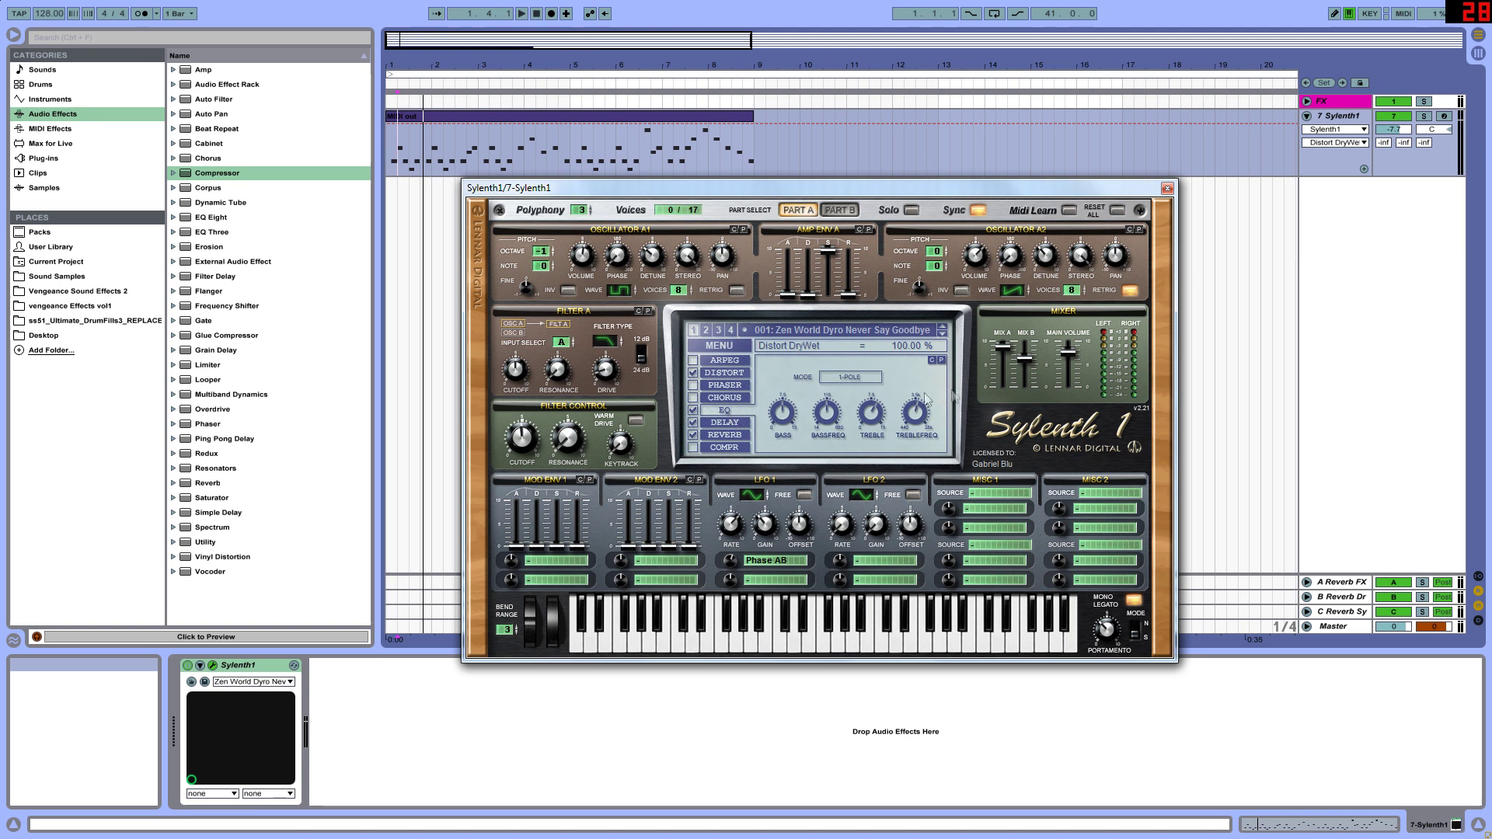
pyautogui.click(820, 415)
pyautogui.click(870, 430)
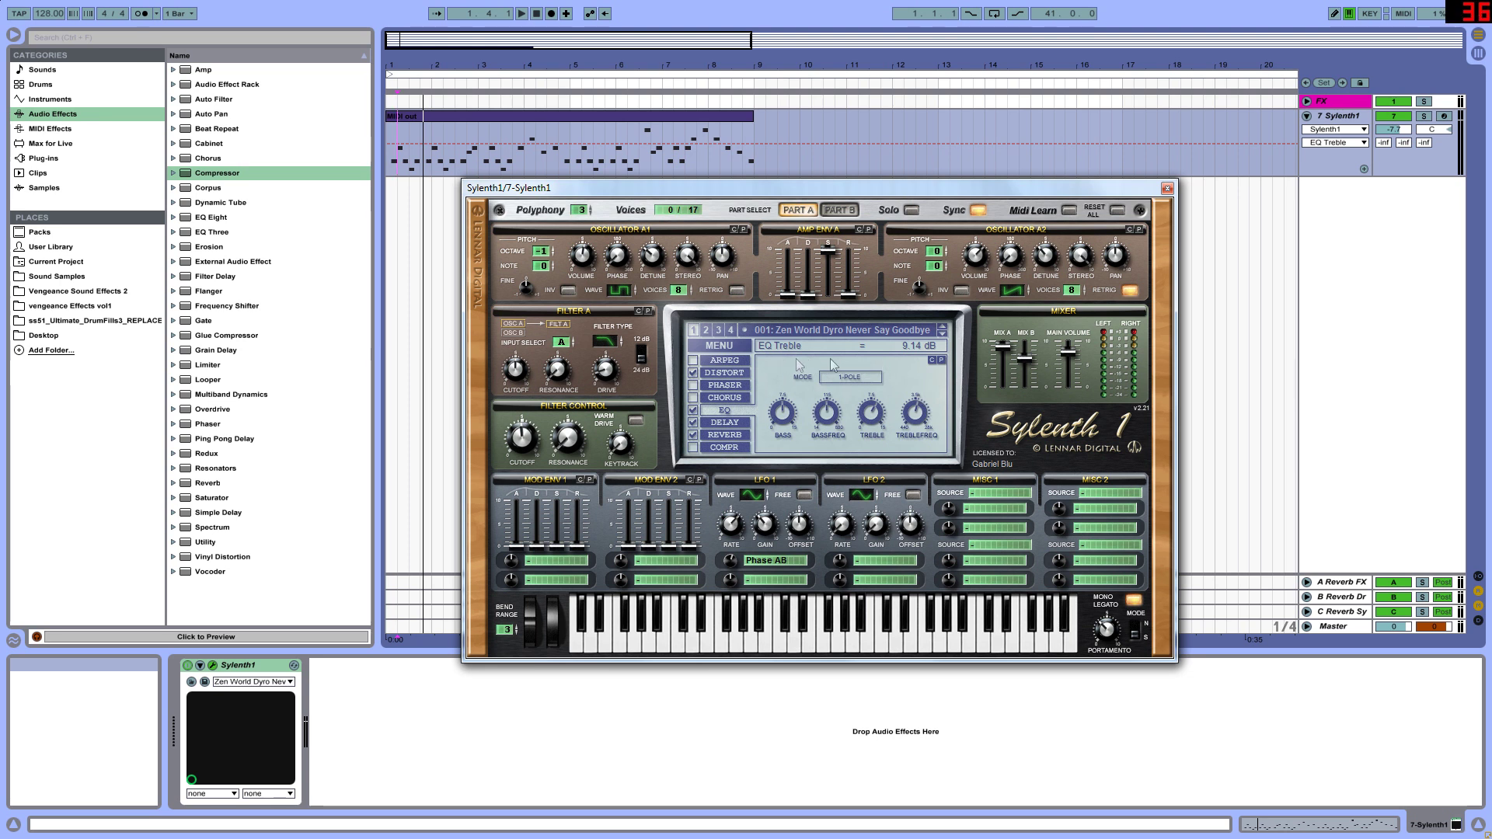
pyautogui.click(917, 416)
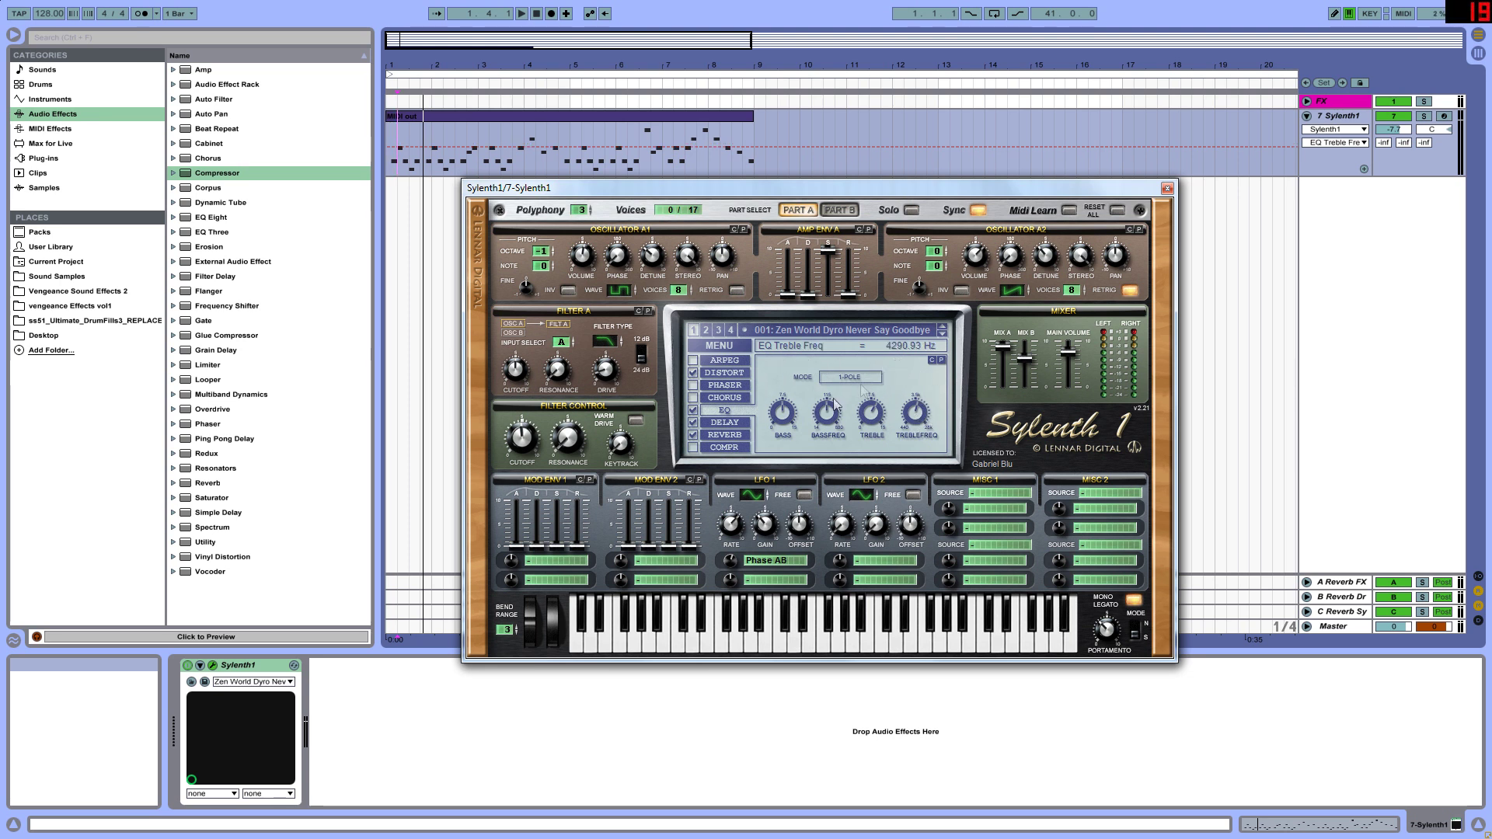
# - Show the delay effect and read out its dry/wet, left and right times, low and high cut, smear, feedback and width
pyautogui.click(726, 422)
pyautogui.click(920, 432)
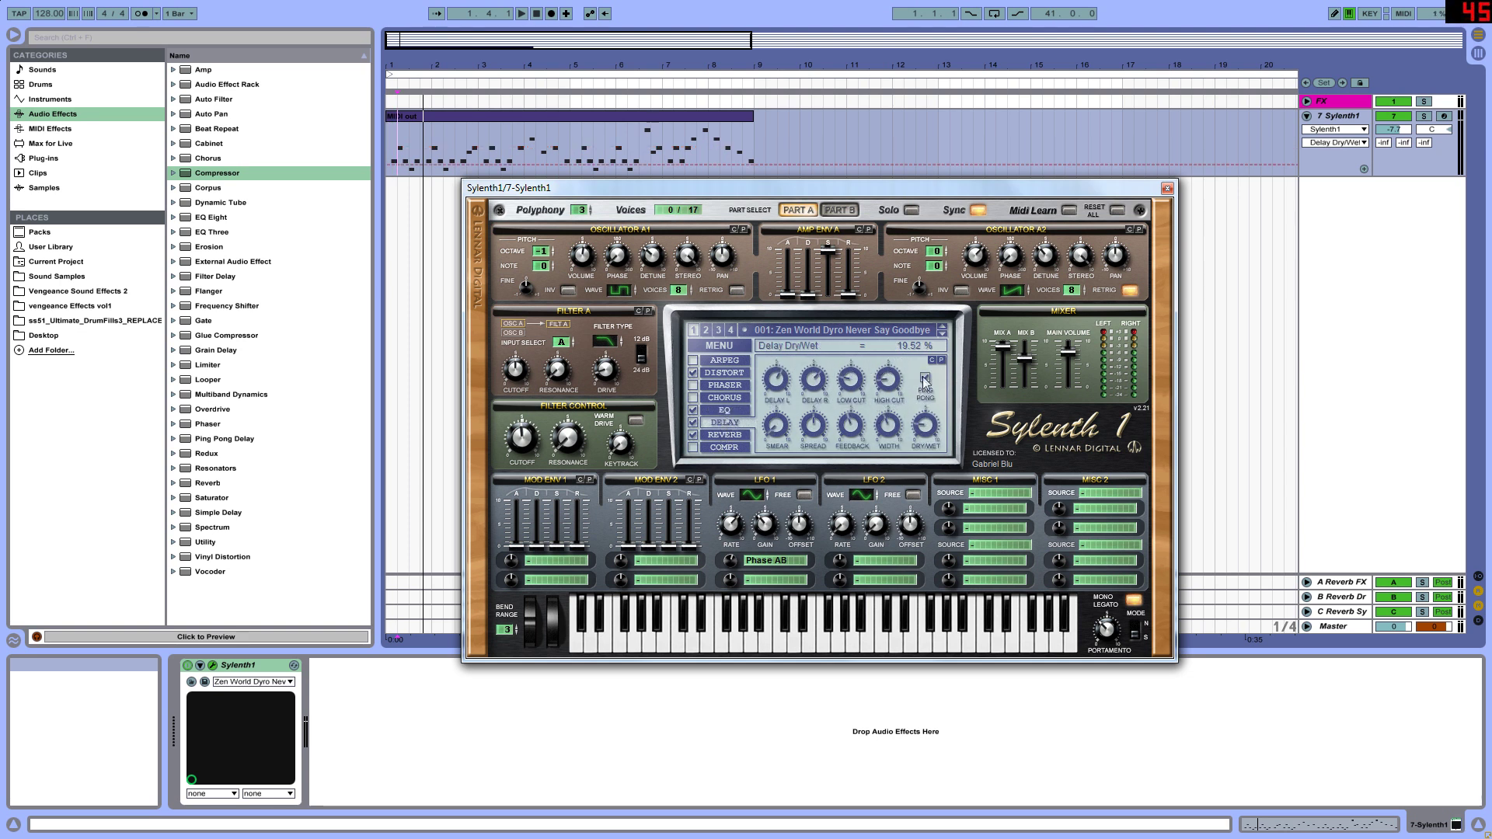
pyautogui.click(789, 382)
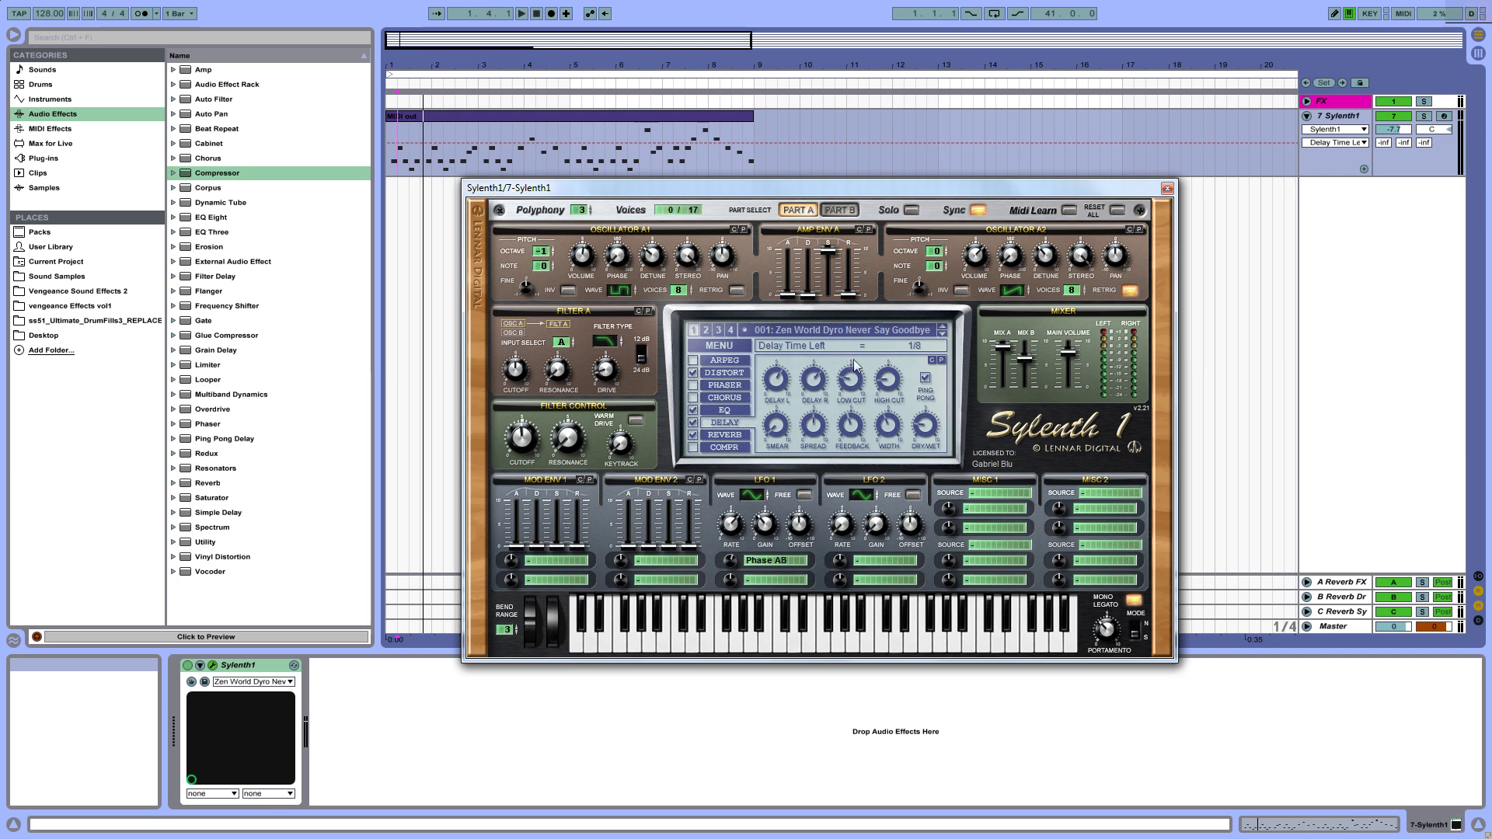
pyautogui.click(811, 382)
pyautogui.click(849, 381)
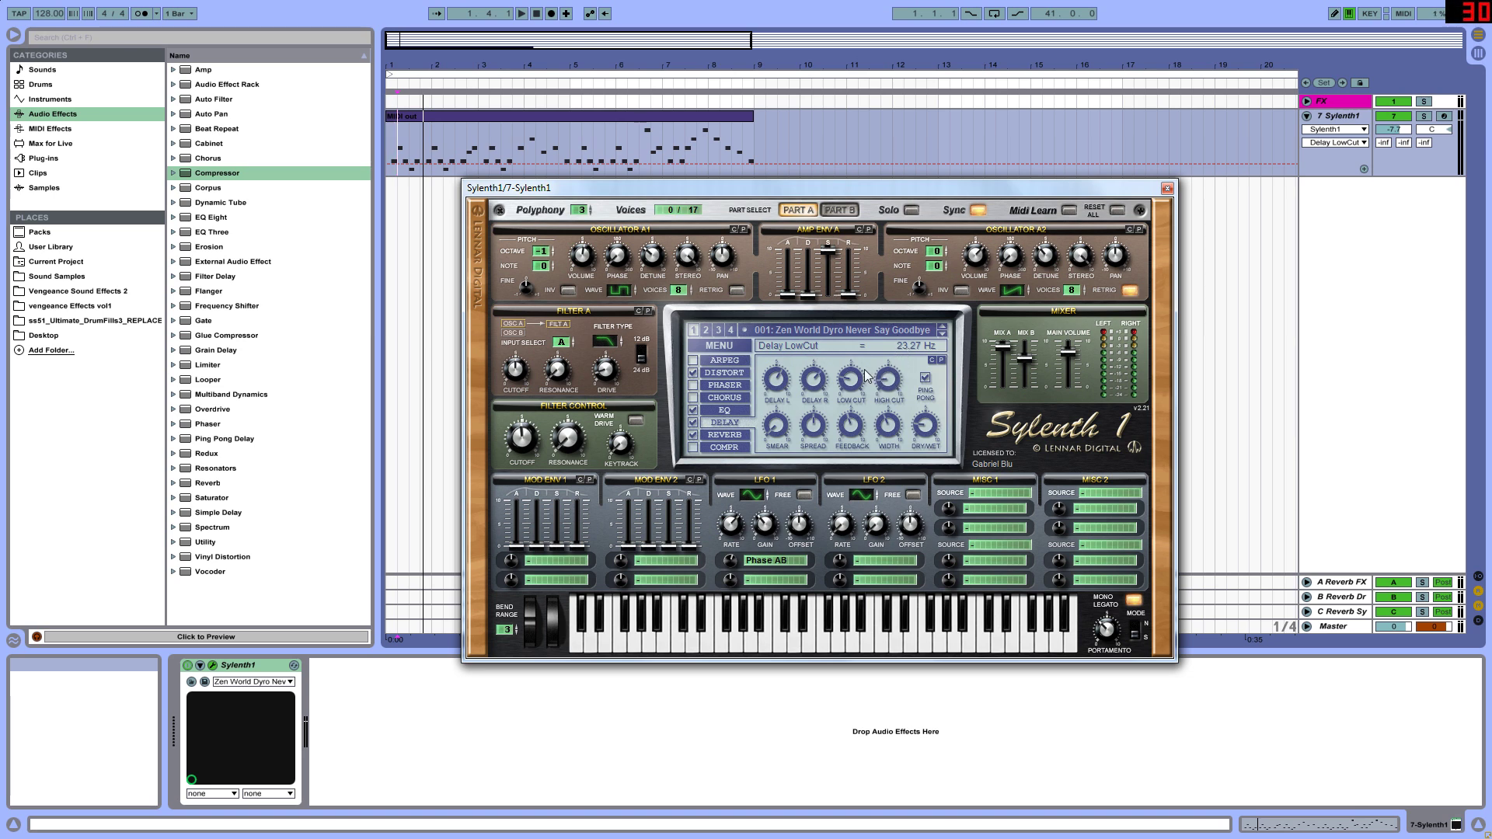
pyautogui.click(892, 384)
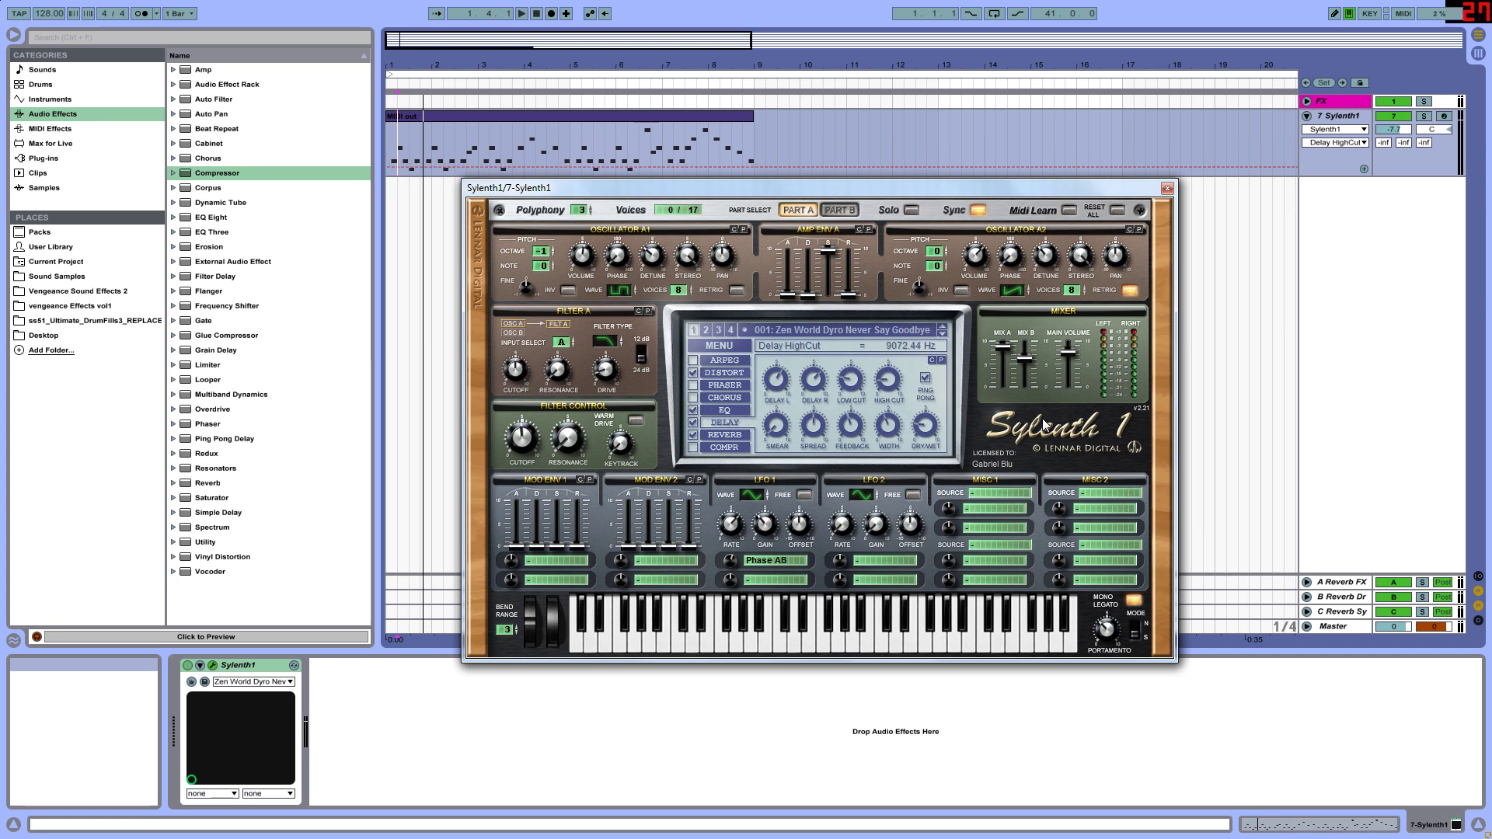
pyautogui.click(777, 426)
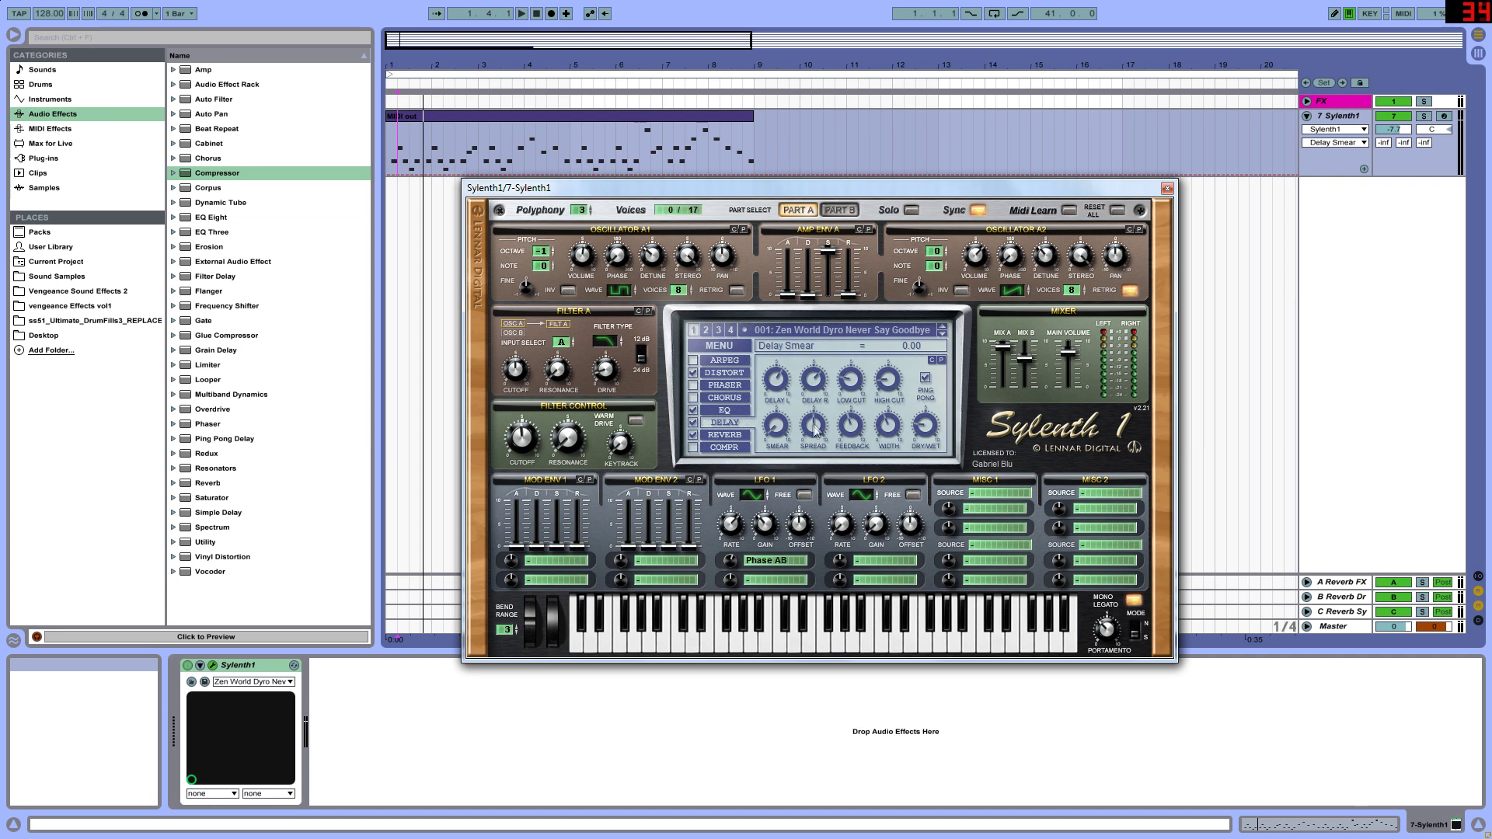
pyautogui.click(846, 426)
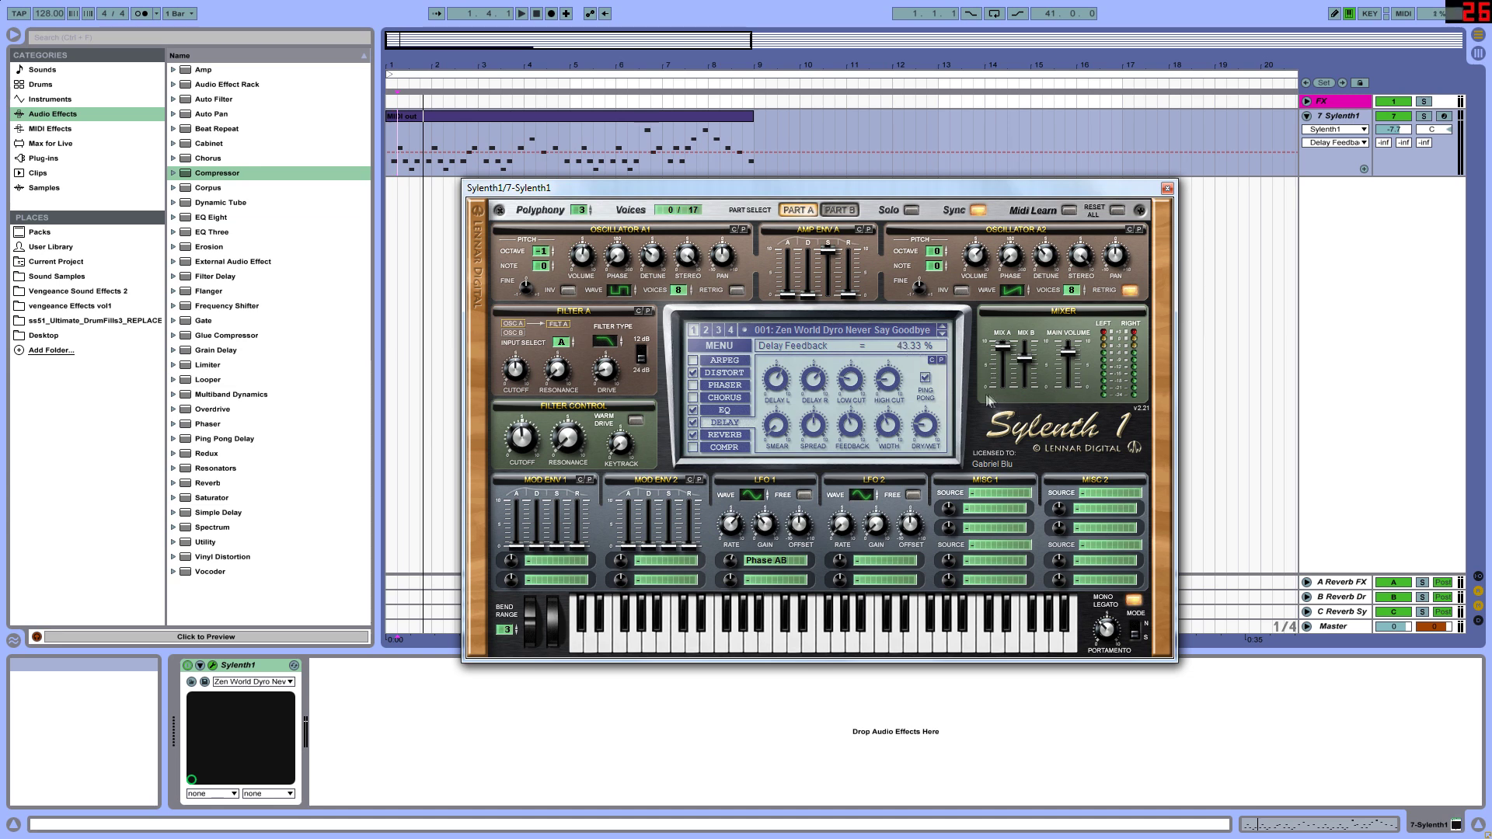
pyautogui.click(888, 425)
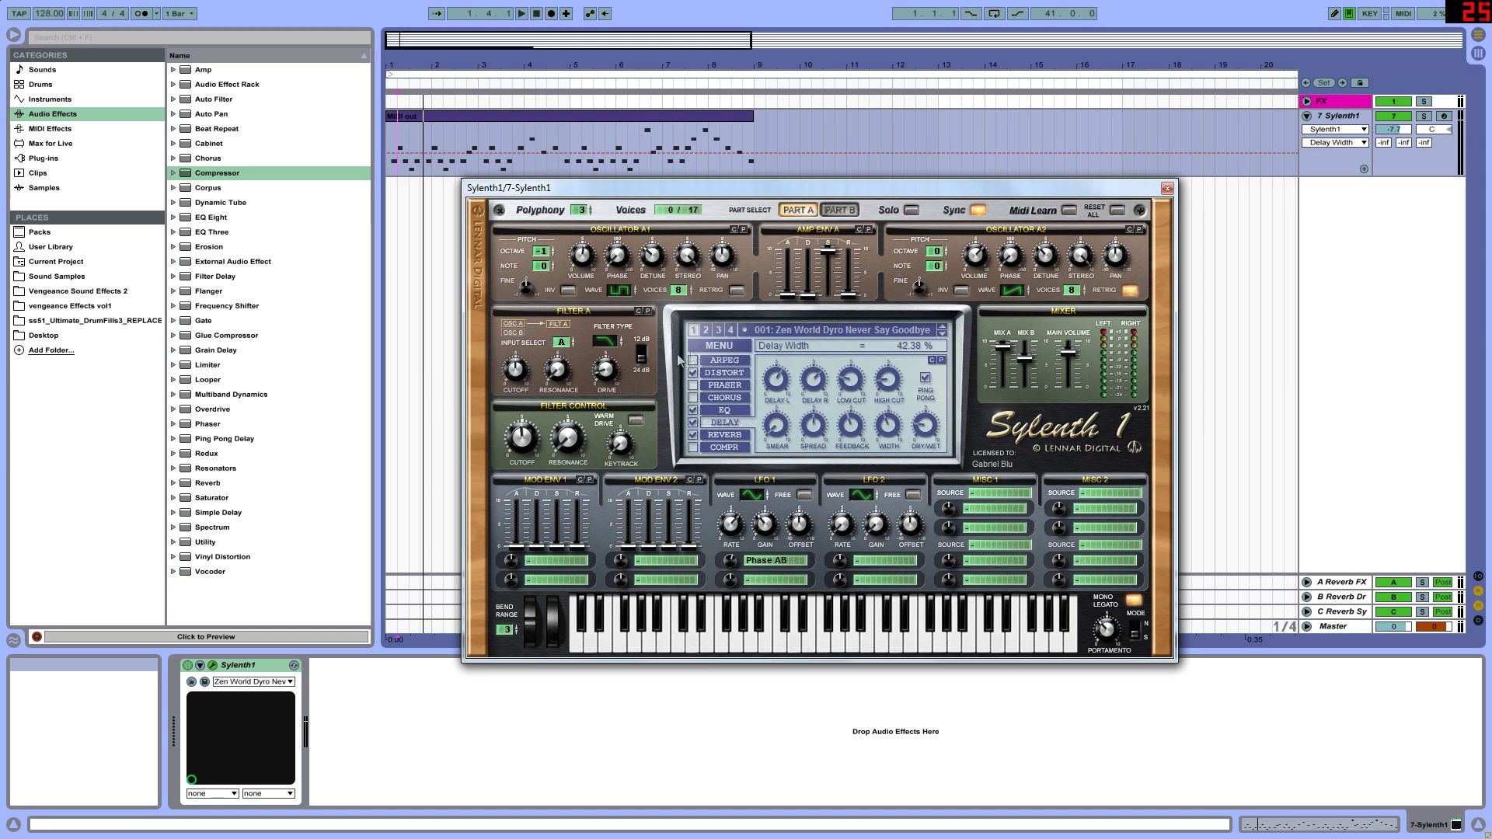
# - Show the reverb effect and read out its dry/wet, predelay, damp, size and width settings
pyautogui.click(725, 433)
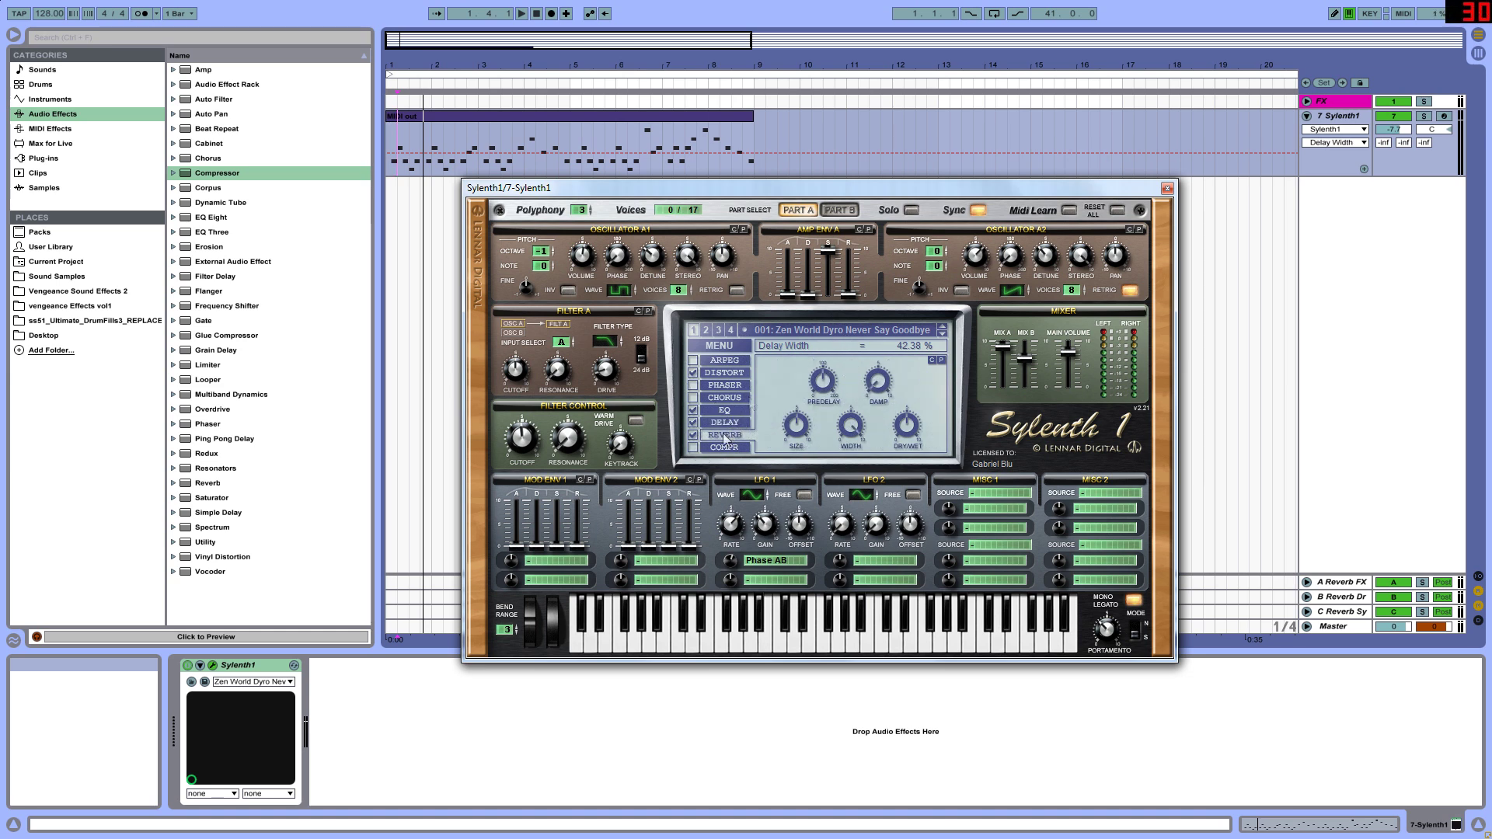
pyautogui.click(906, 426)
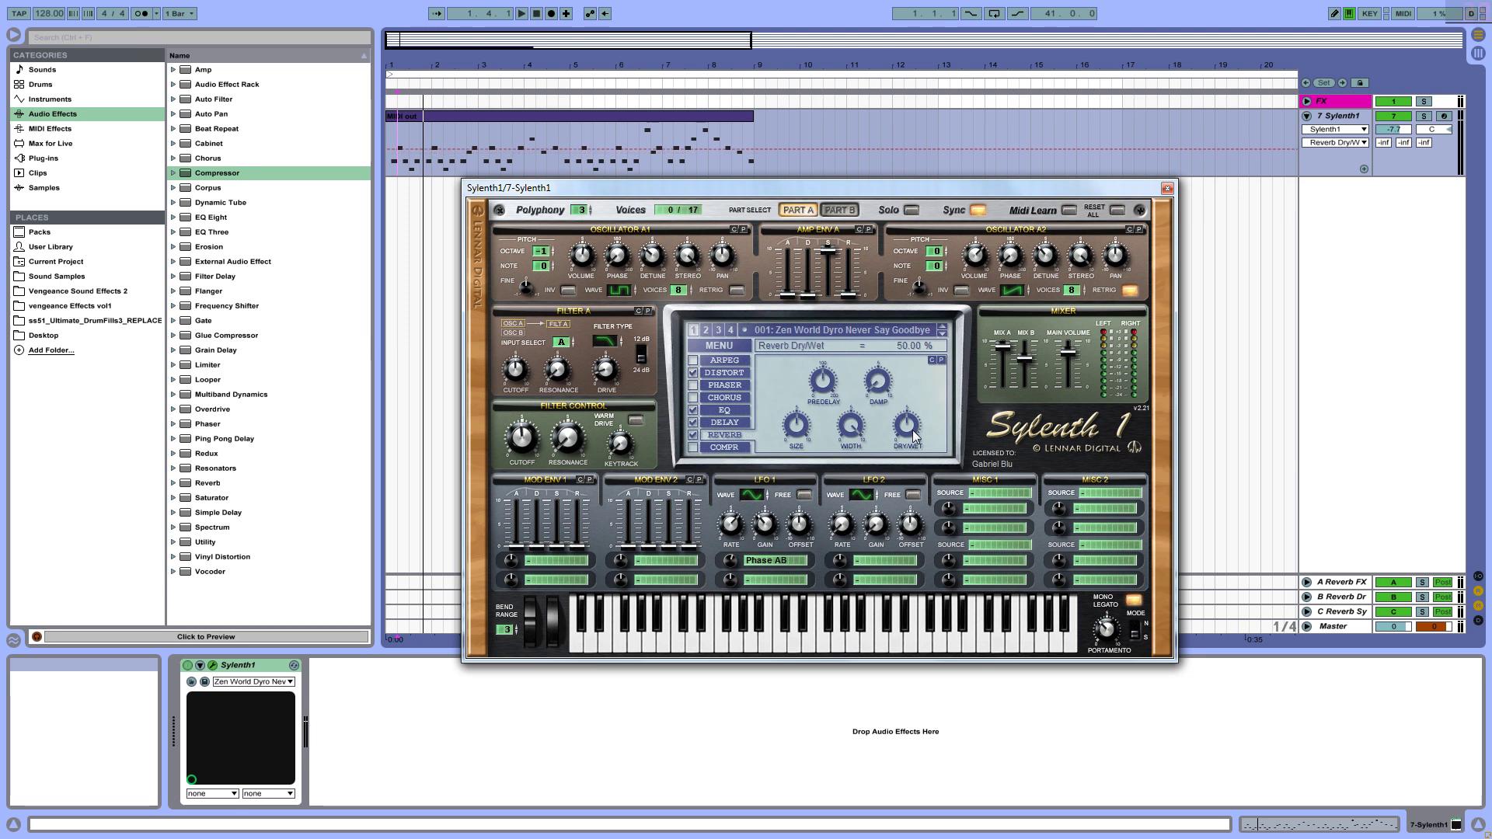
pyautogui.click(825, 387)
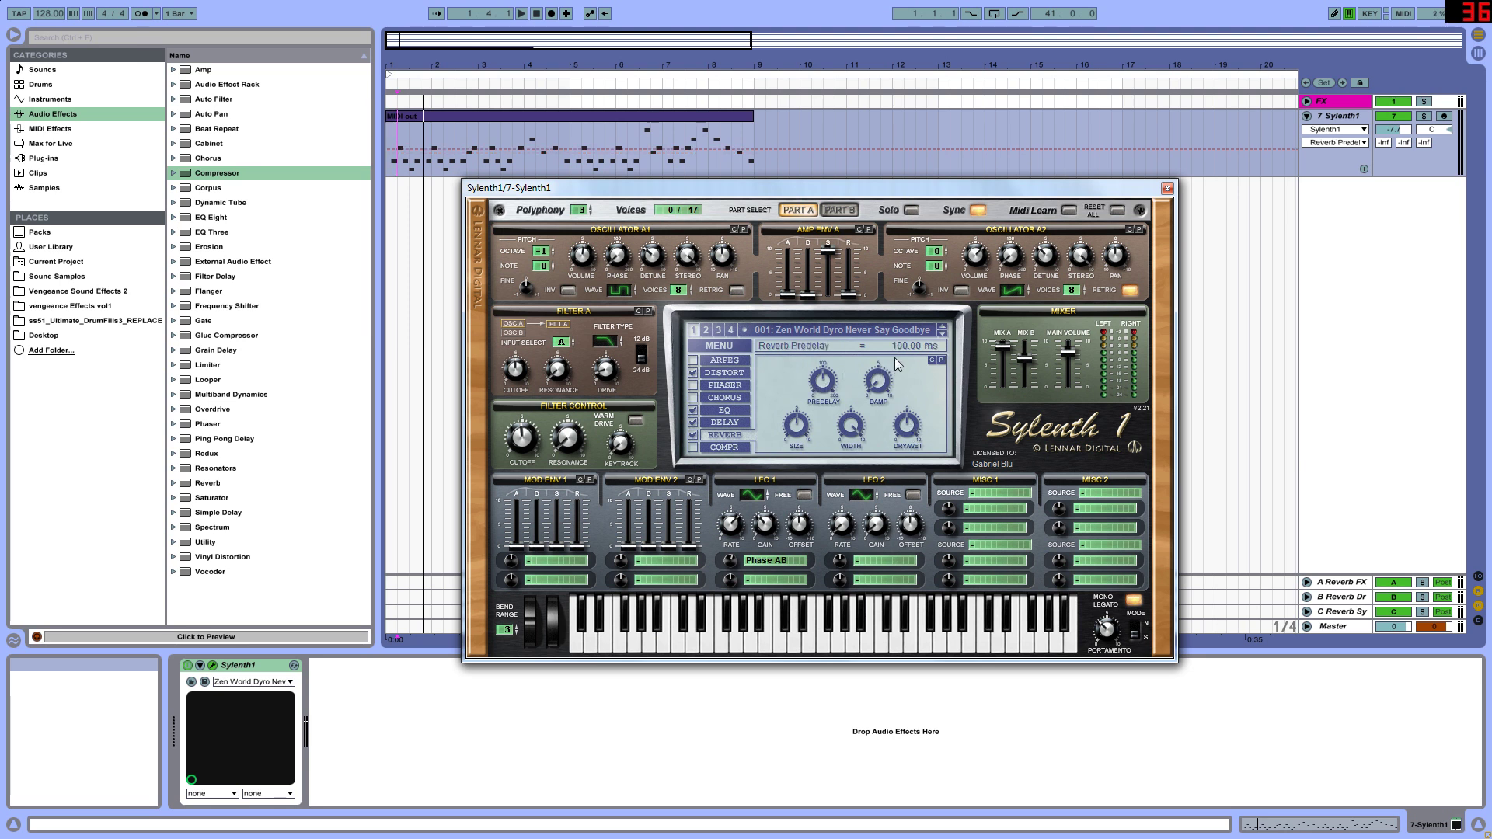
pyautogui.click(878, 383)
pyautogui.click(794, 429)
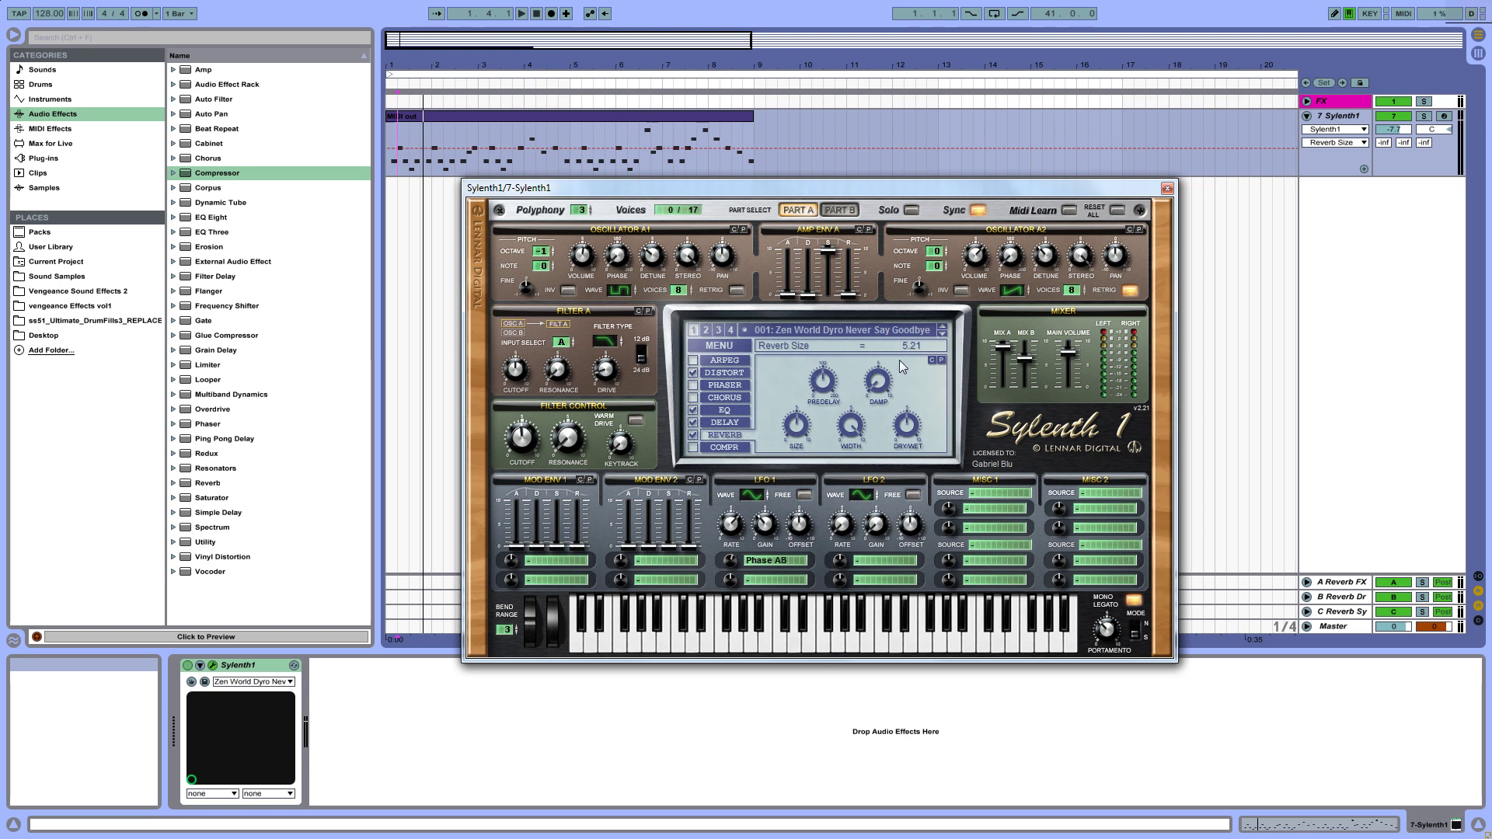
pyautogui.click(841, 437)
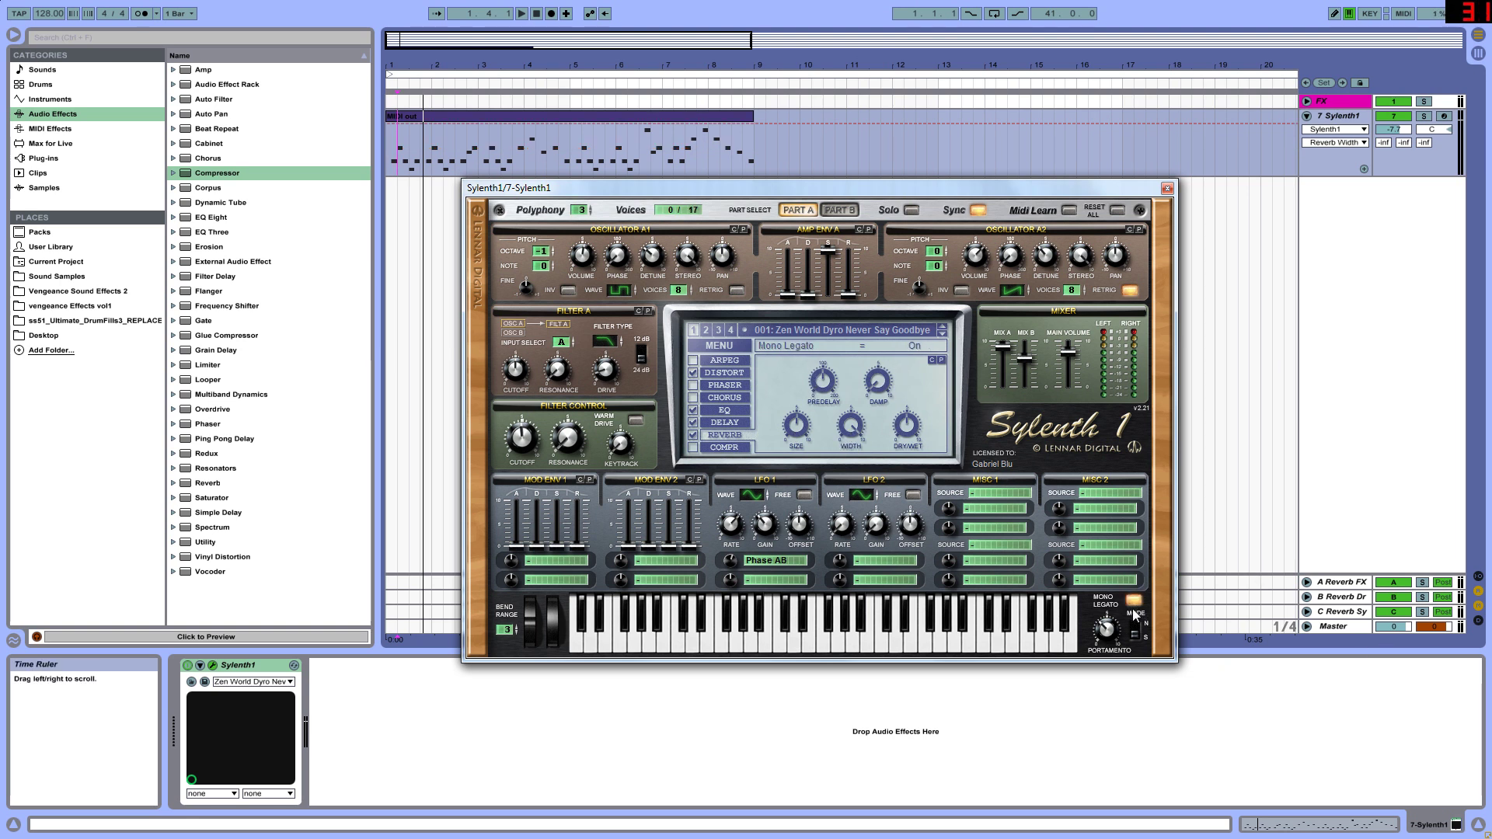
# - Read out the portamento settings and the mixer's Mix A, Mix B and main volume levels
pyautogui.click(1116, 633)
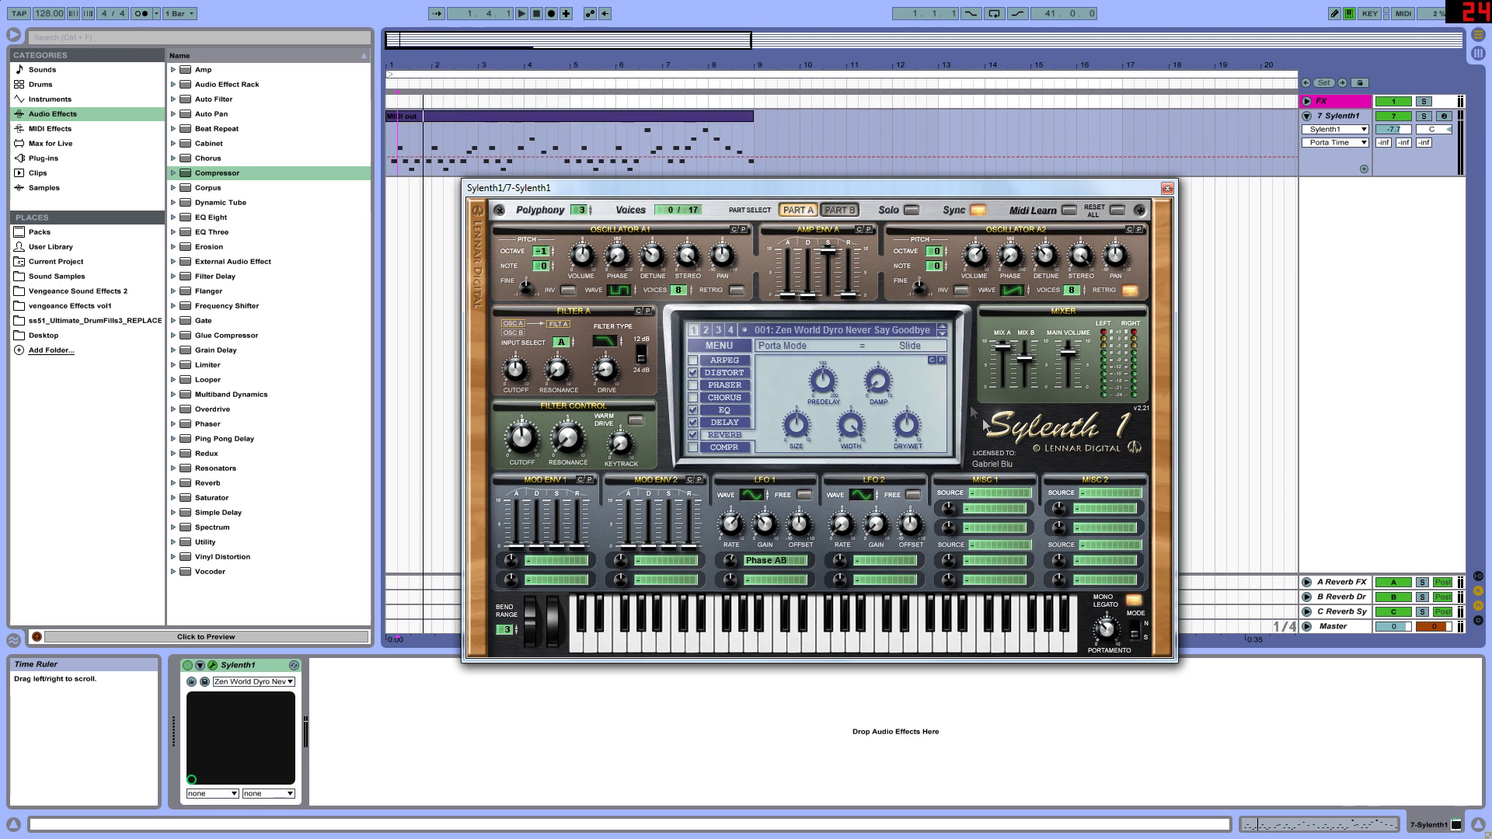
pyautogui.click(1004, 353)
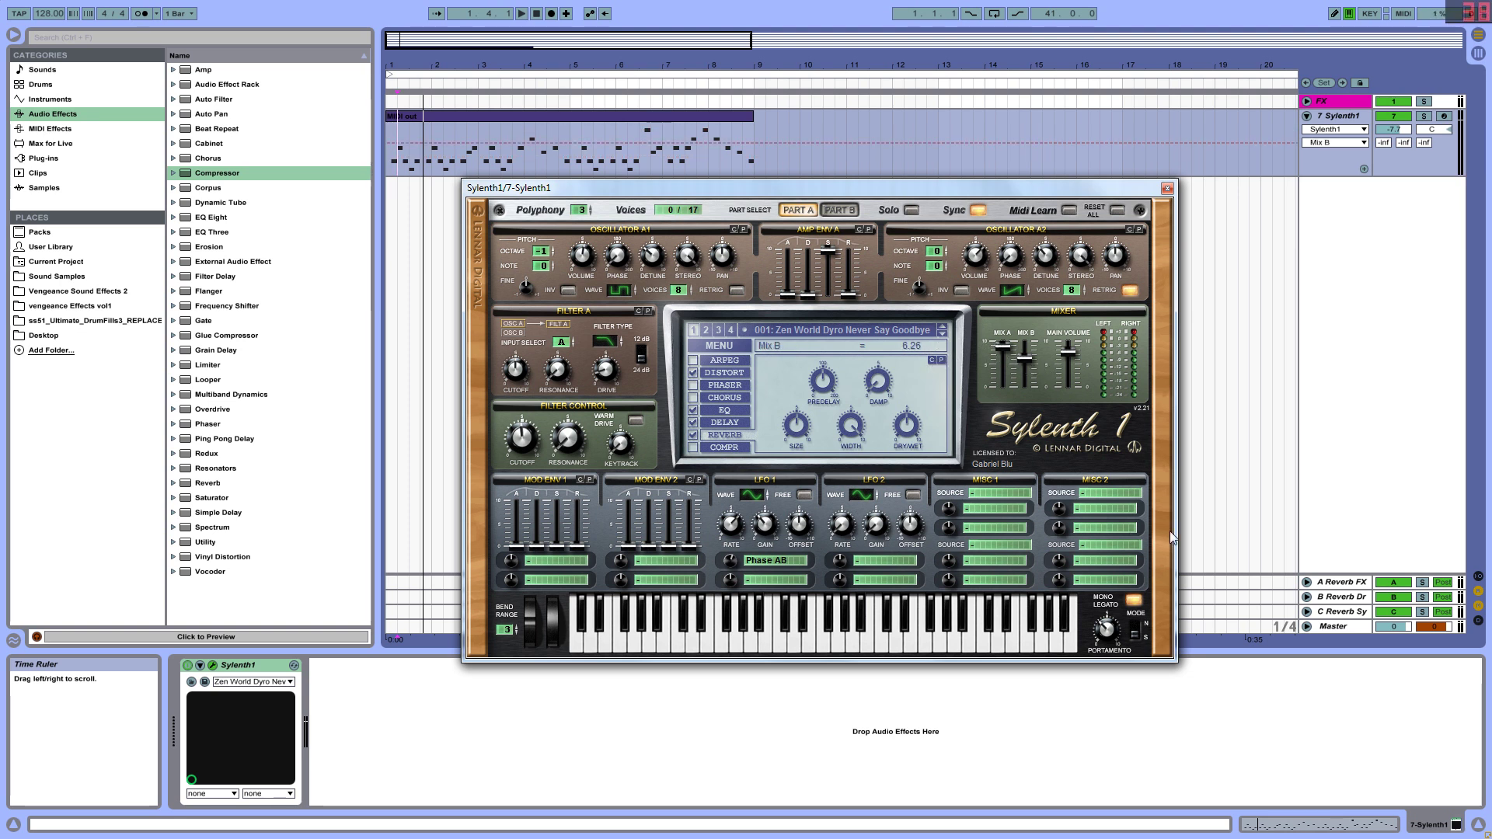
pyautogui.click(1071, 352)
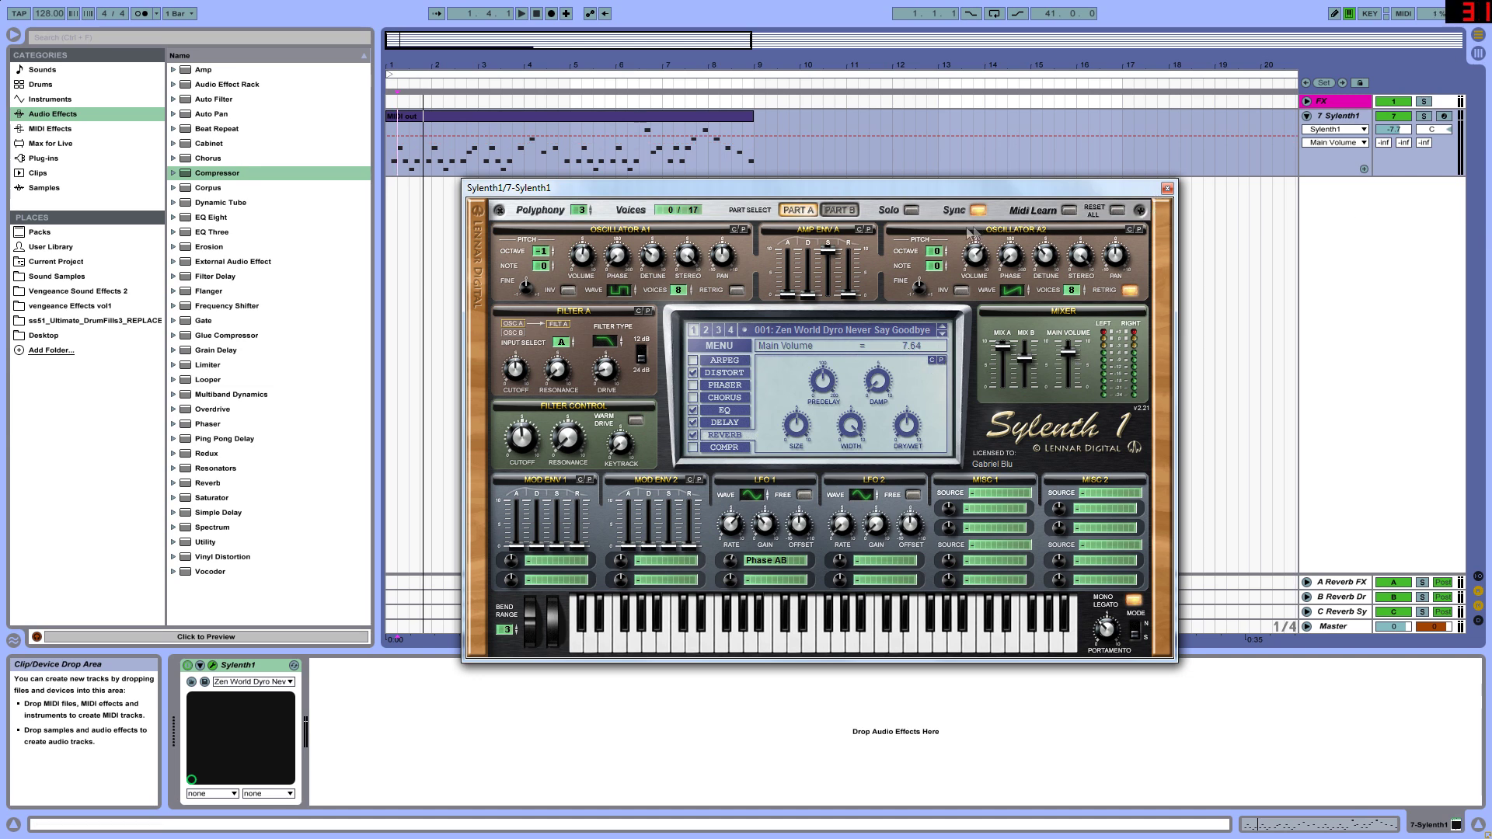
# - Play back the MIDI clip and place the insert mark at 3.2.1, moving the Sylenth1 window out of the way
pyautogui.press('space')
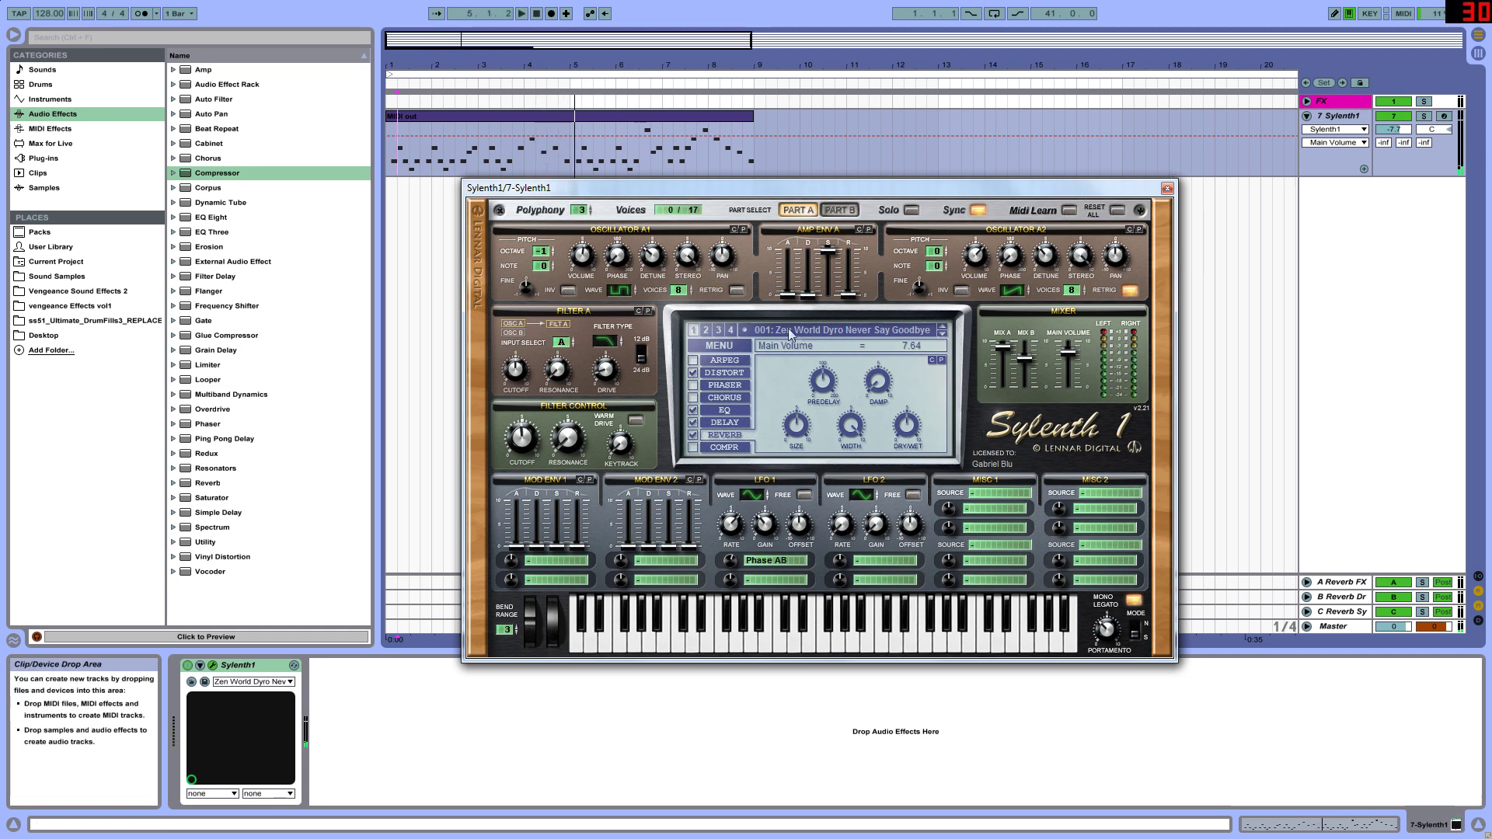
pyautogui.moveTo(672, 193); pyautogui.dragTo(657, 272)
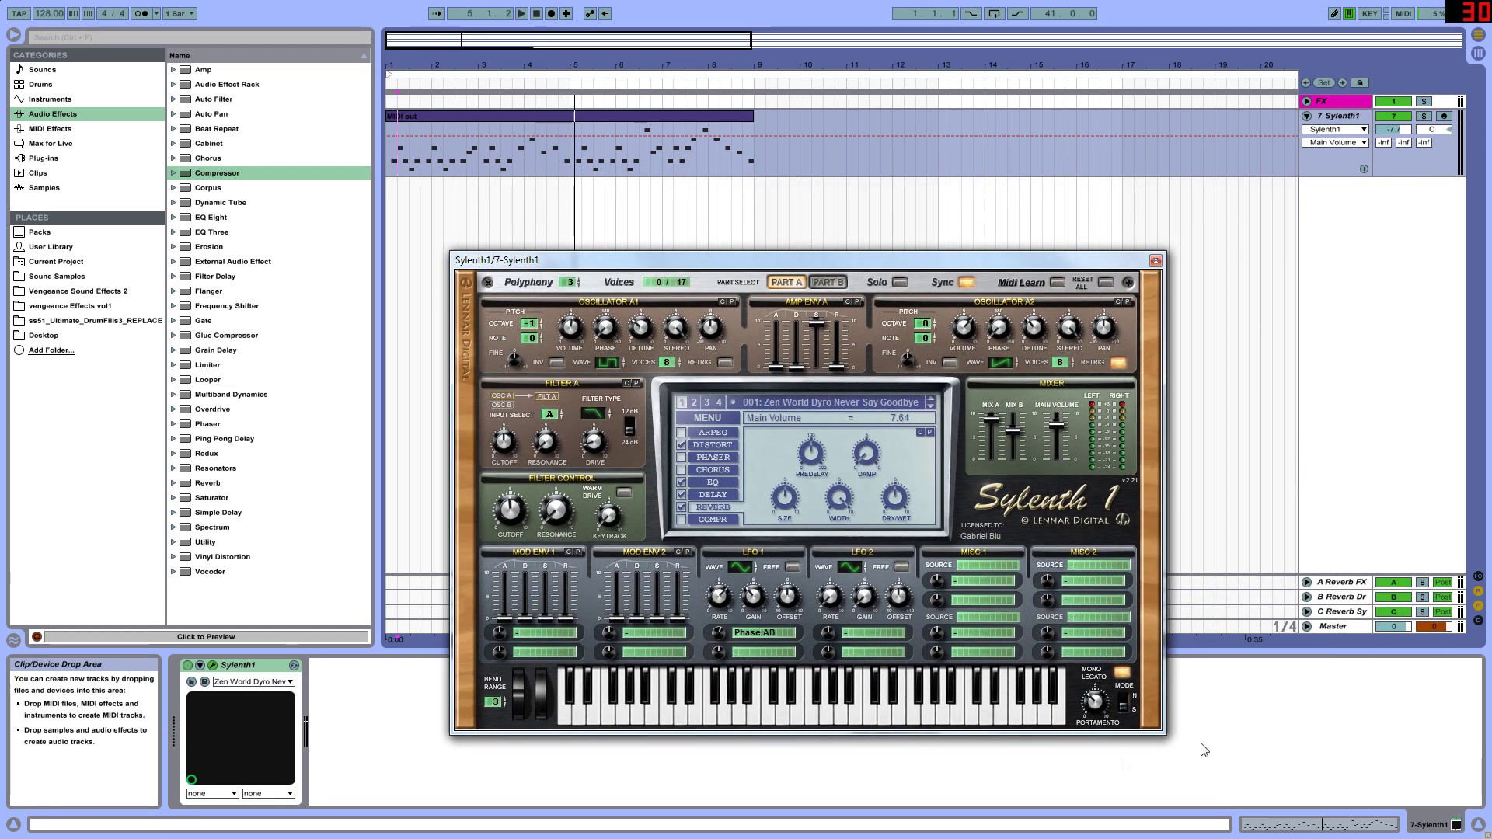
pyautogui.moveTo(758, 258); pyautogui.dragTo(658, 157)
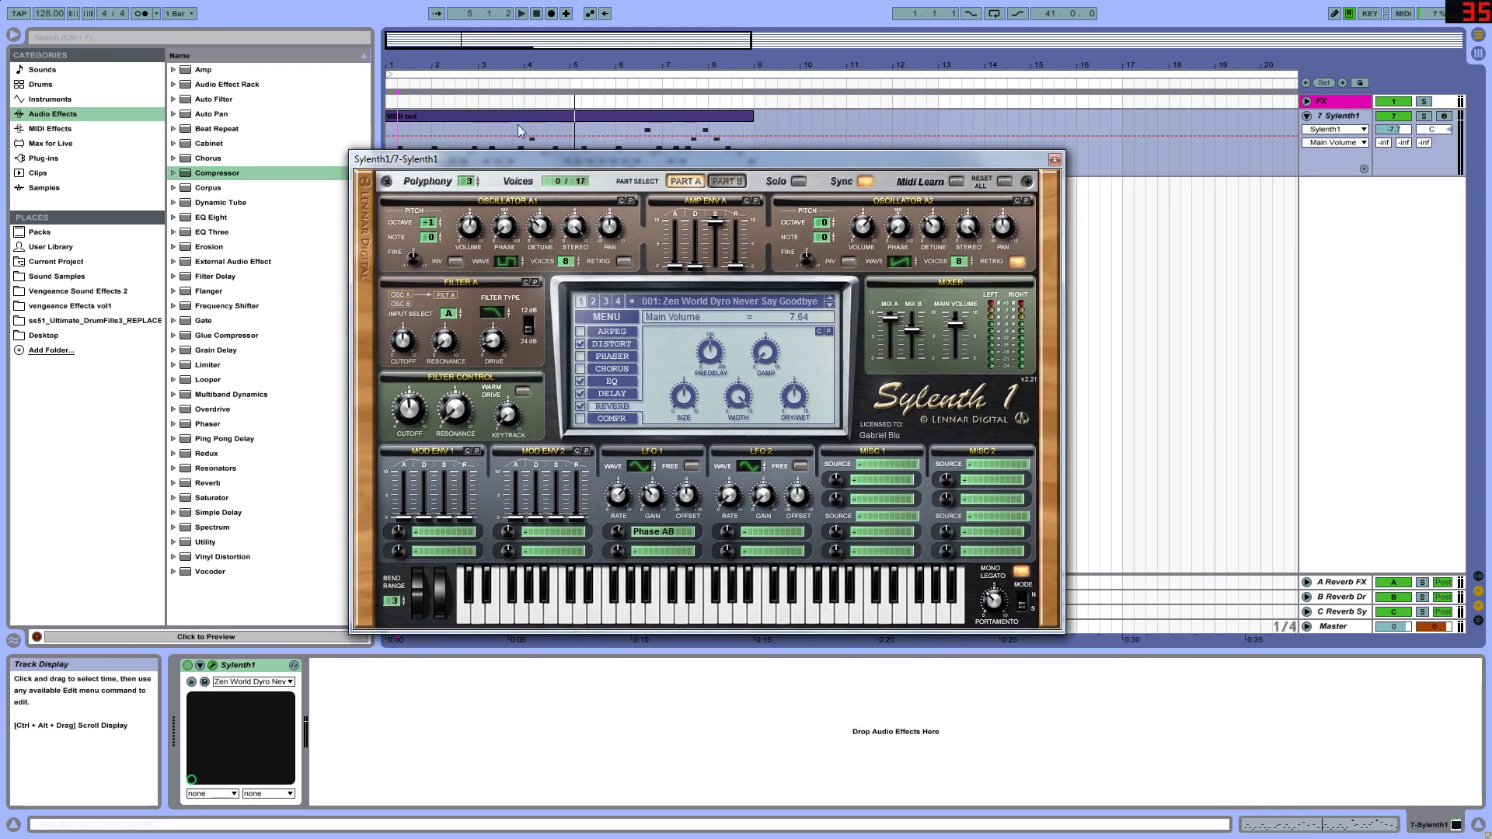
pyautogui.click(491, 123)
pyautogui.moveTo(601, 160); pyautogui.dragTo(801, 183)
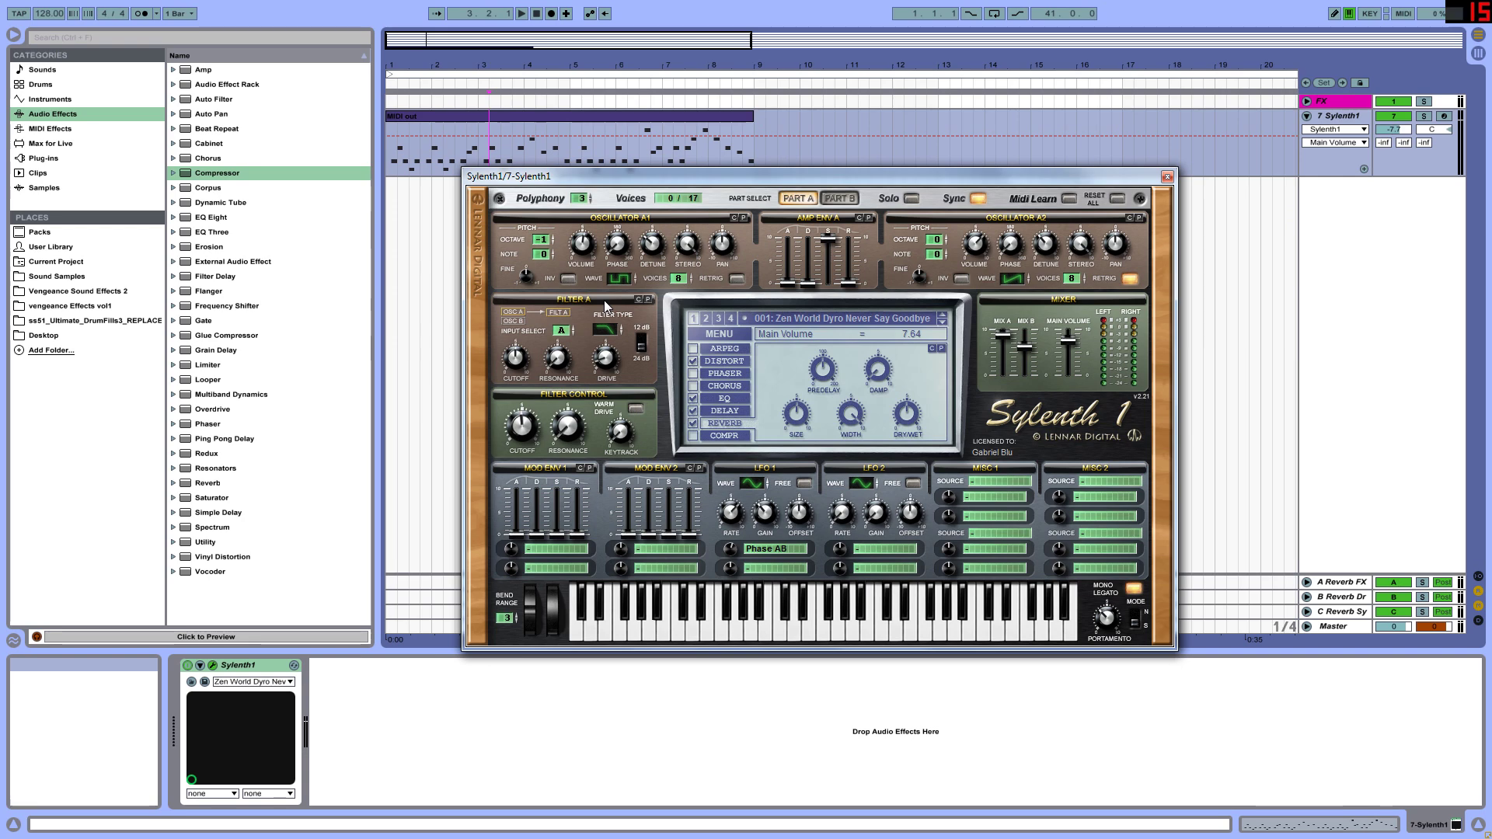
# - Close the Sylenth1 plug-in window and leave full-screen mode
pyautogui.moveTo(1155, 174); pyautogui.dragTo(1087, 208)
pyautogui.click(1100, 211)
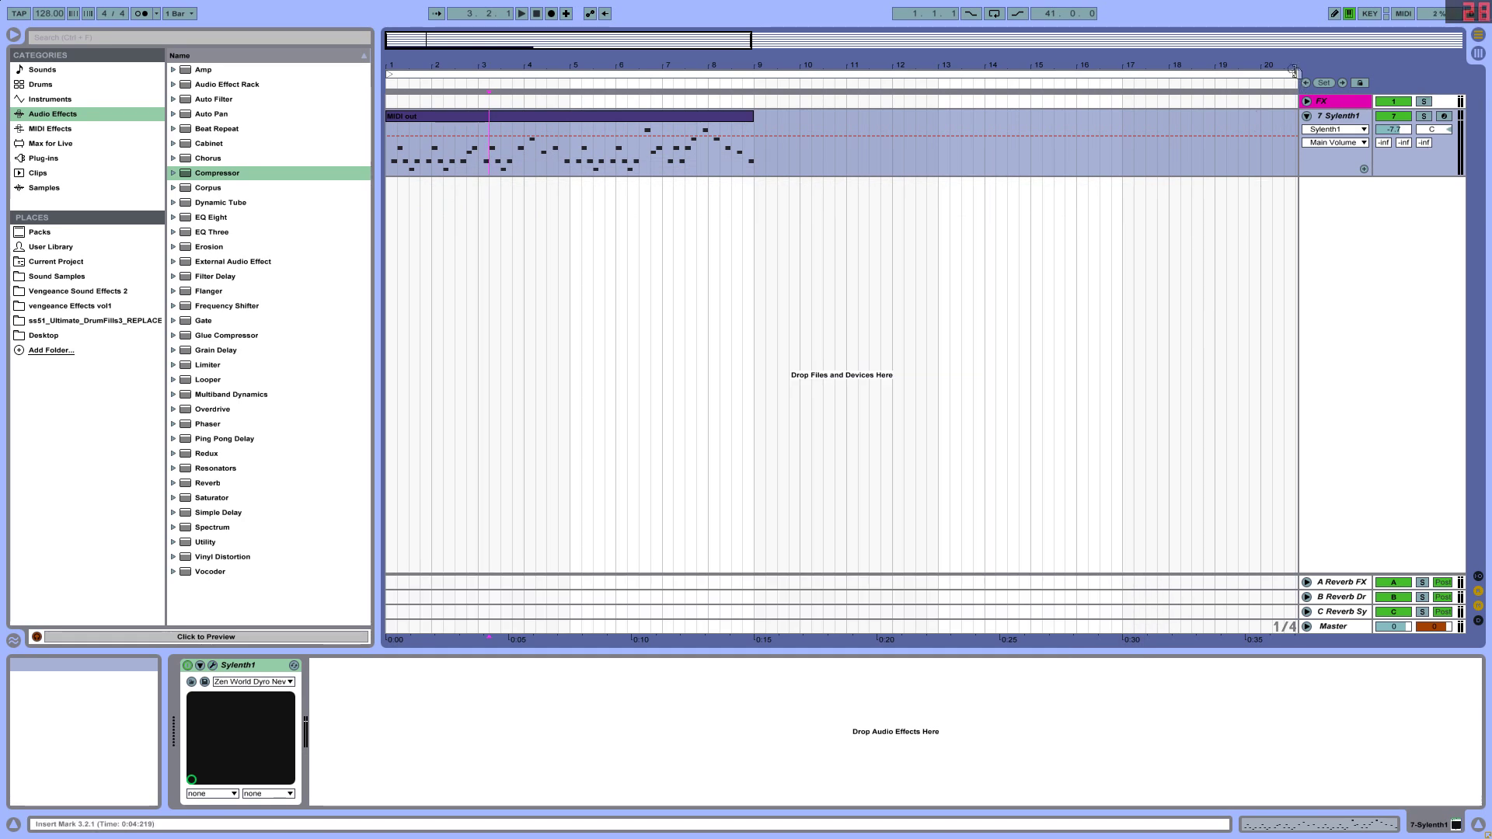
pyautogui.press('F11')
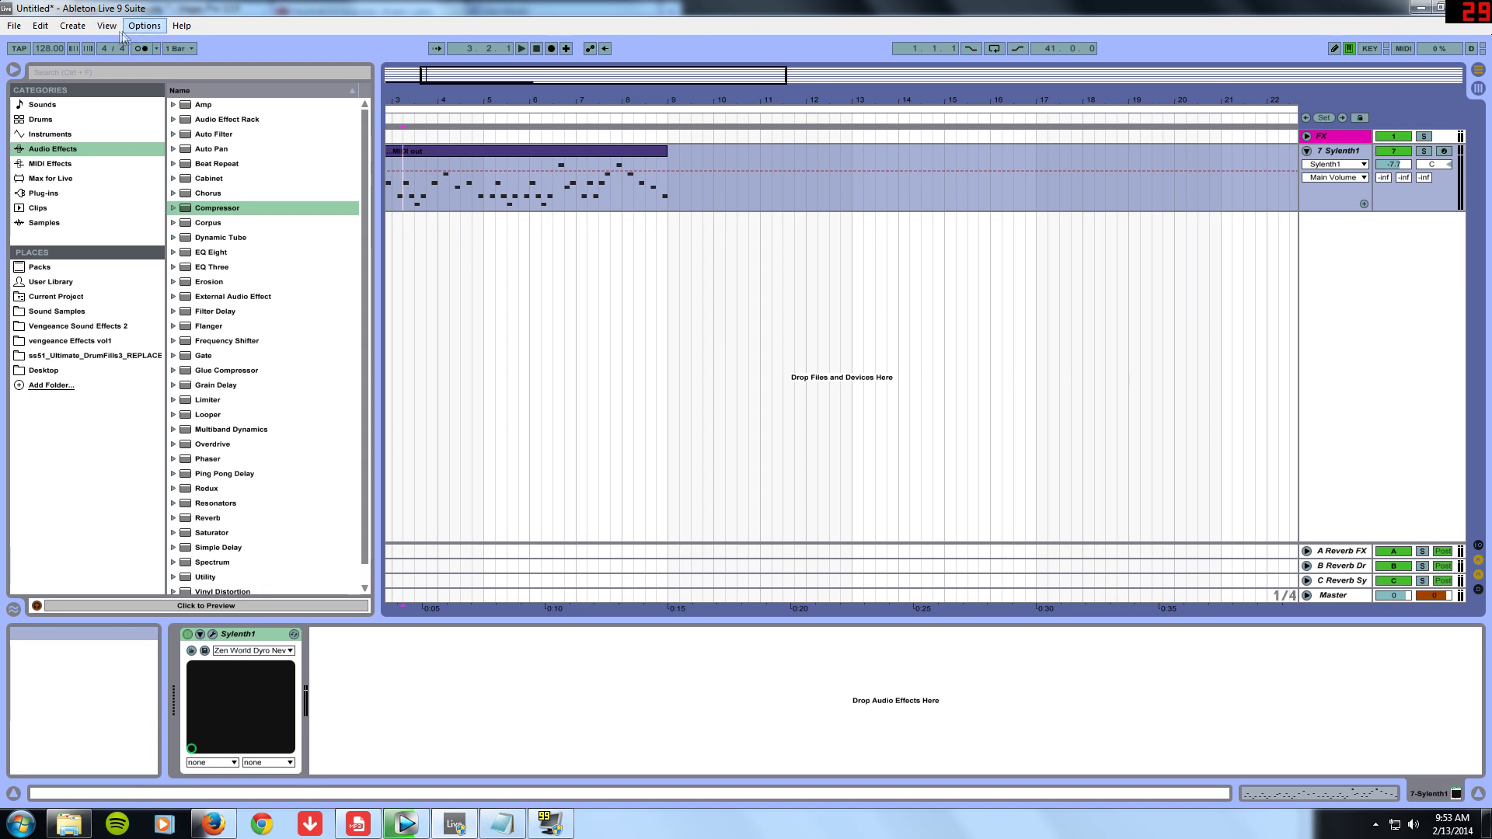